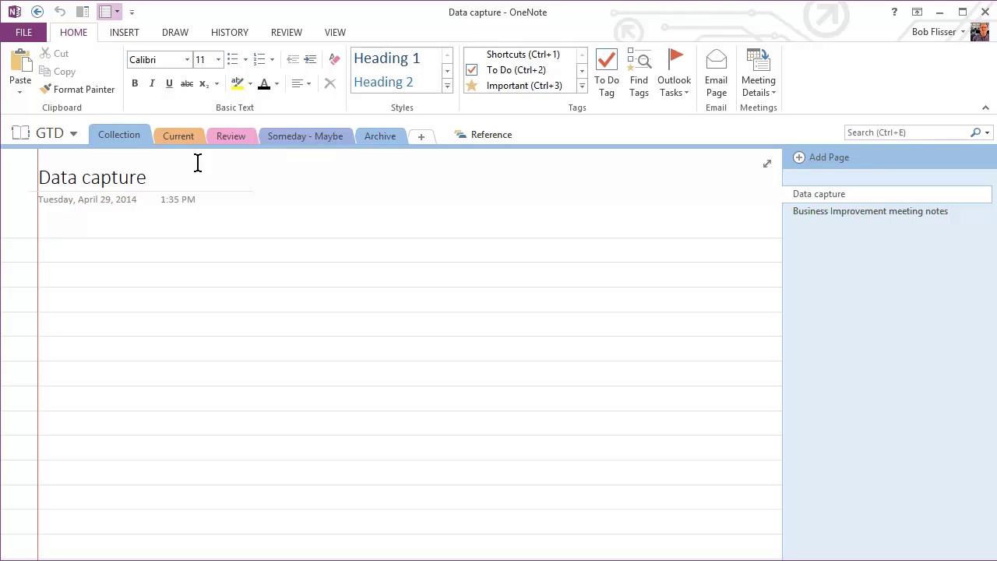
Step: Add a new subpage under the Upcoming travel page in the Current section
click(179, 138)
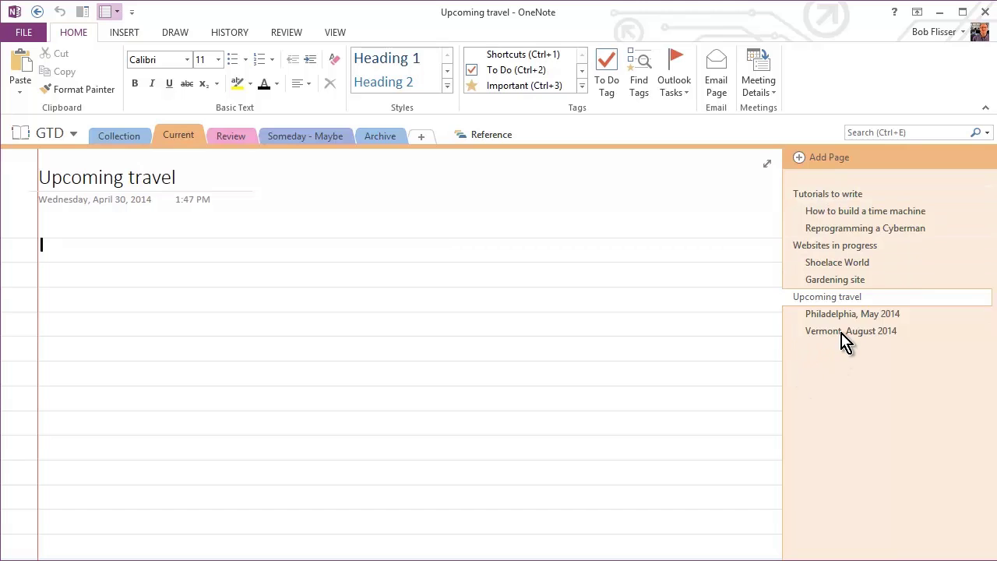
click(818, 300)
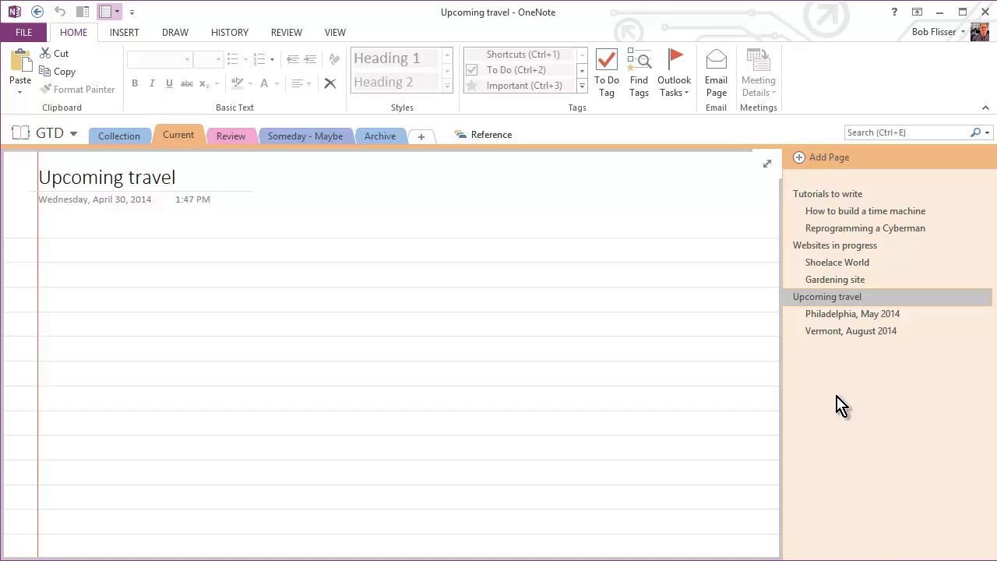
key(ctrl+alt+shift+n)
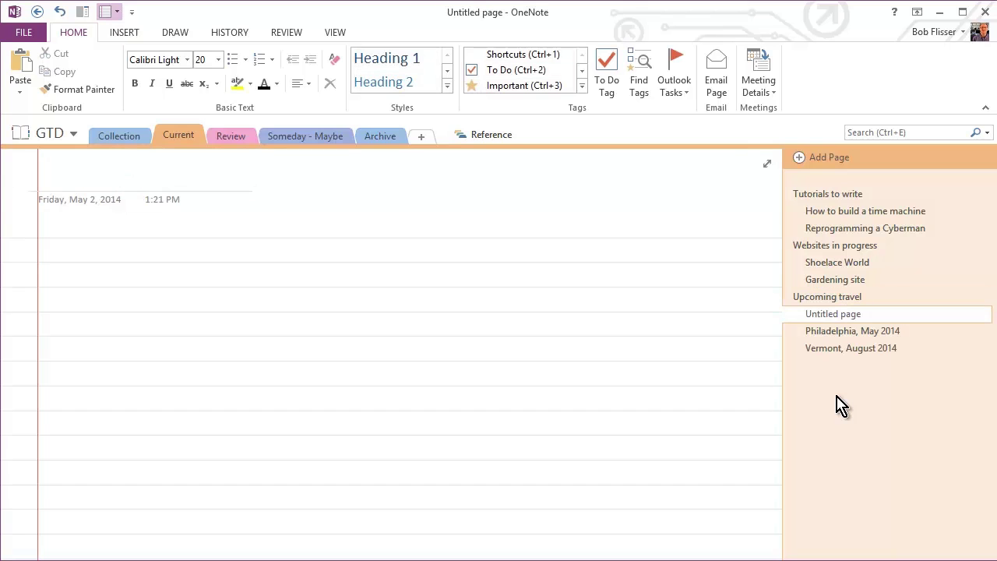
Step: Delete the untitled subpage under the Upcoming travel page
right_click(823, 321)
click(864, 344)
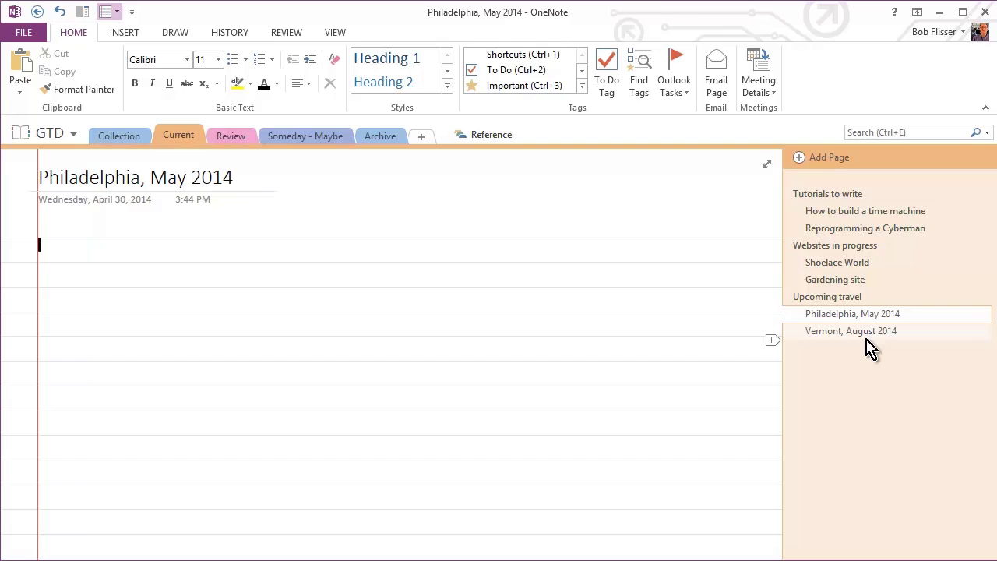
Step: Select the Philadelphia, May 2014 subpage, and collapse and re-expand the subpages of Upcoming travel
click(810, 315)
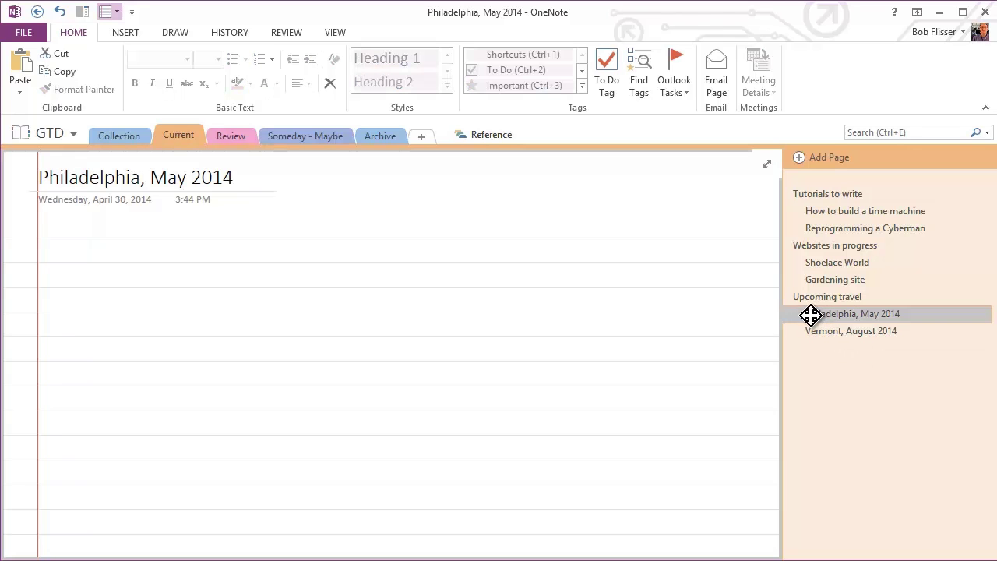
mouse_move(810, 315)
mouse_down()
mouse_move(794, 314)
mouse_move(813, 317)
mouse_up()
click(880, 300)
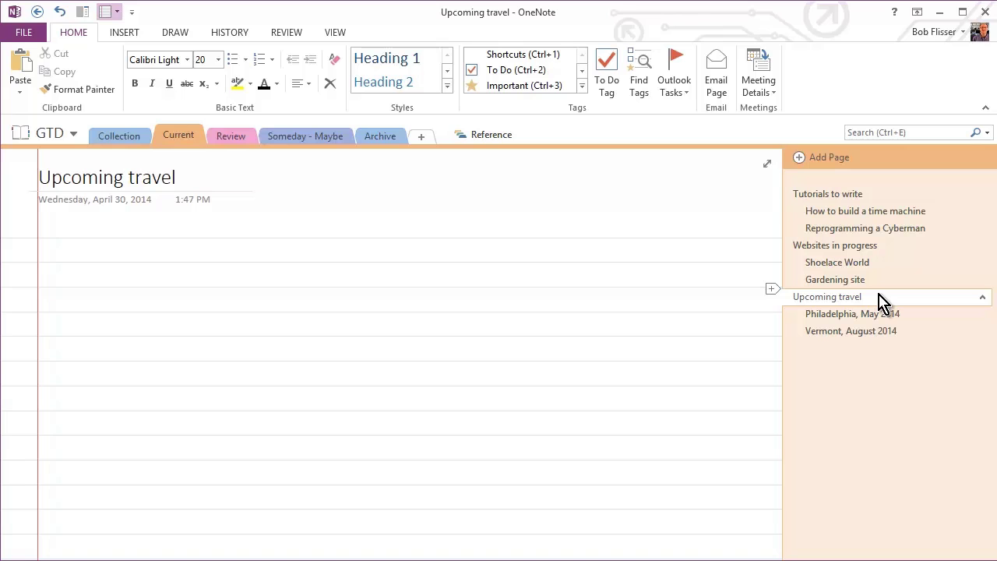
click(983, 297)
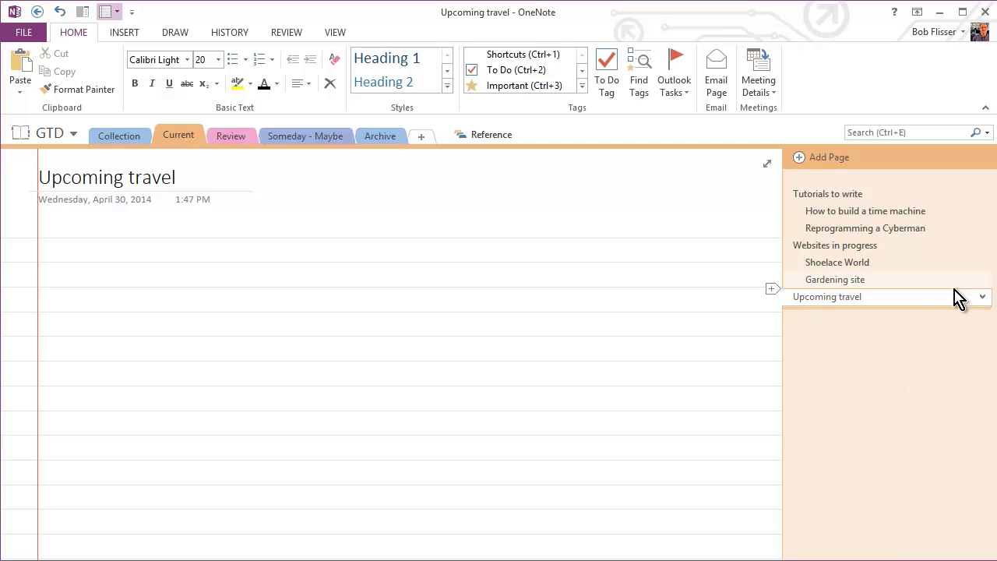
click(983, 298)
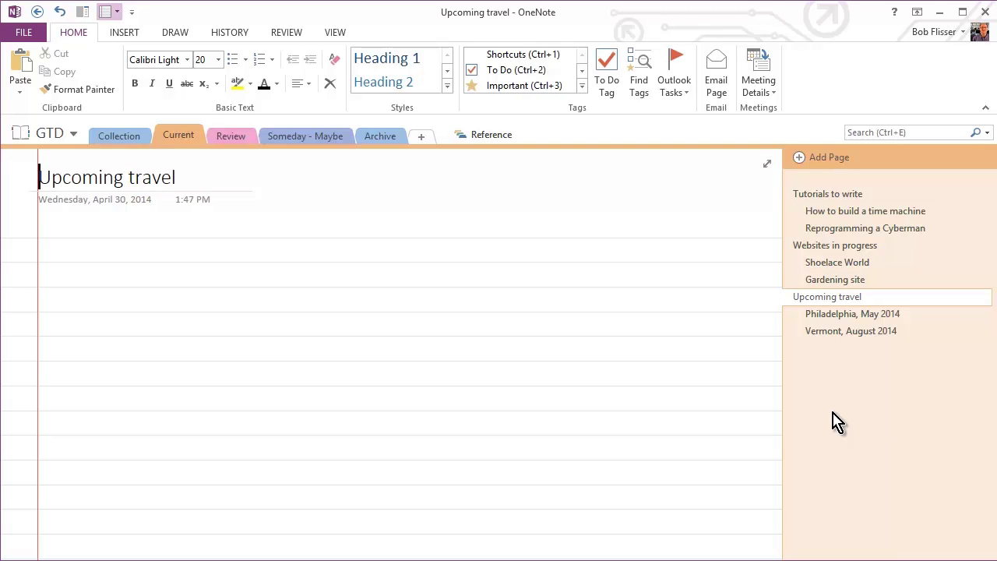
Step: Look through the Review section's Websites to visit page and the Someday - Maybe and Archive sections
click(234, 137)
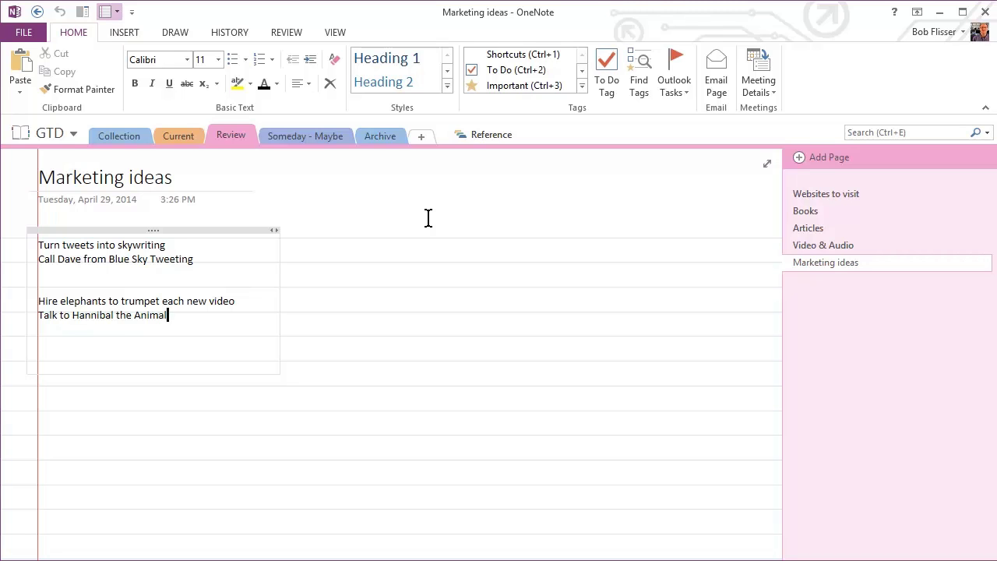
click(814, 193)
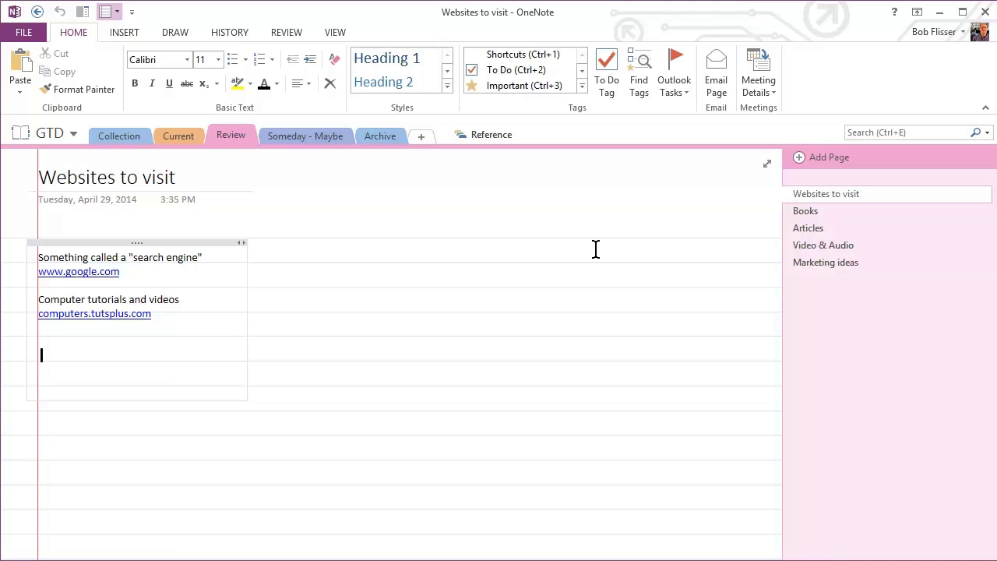
click(309, 135)
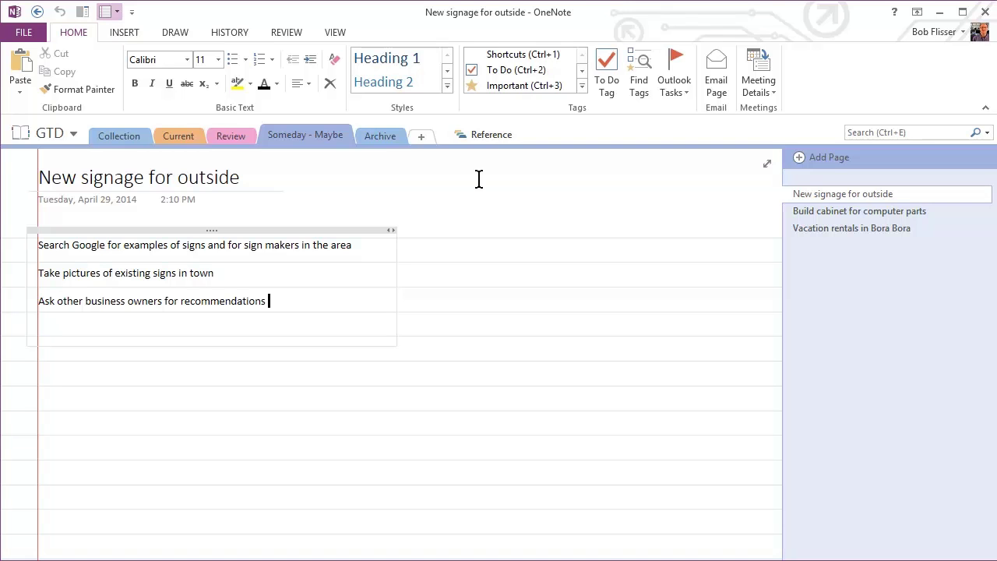
click(399, 143)
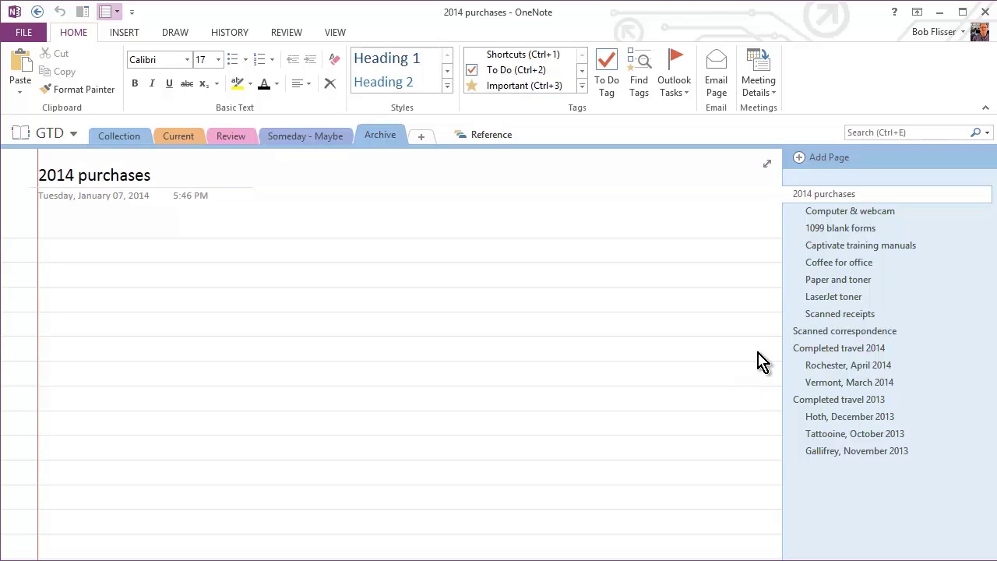
mouse_move(770, 349)
click(129, 37)
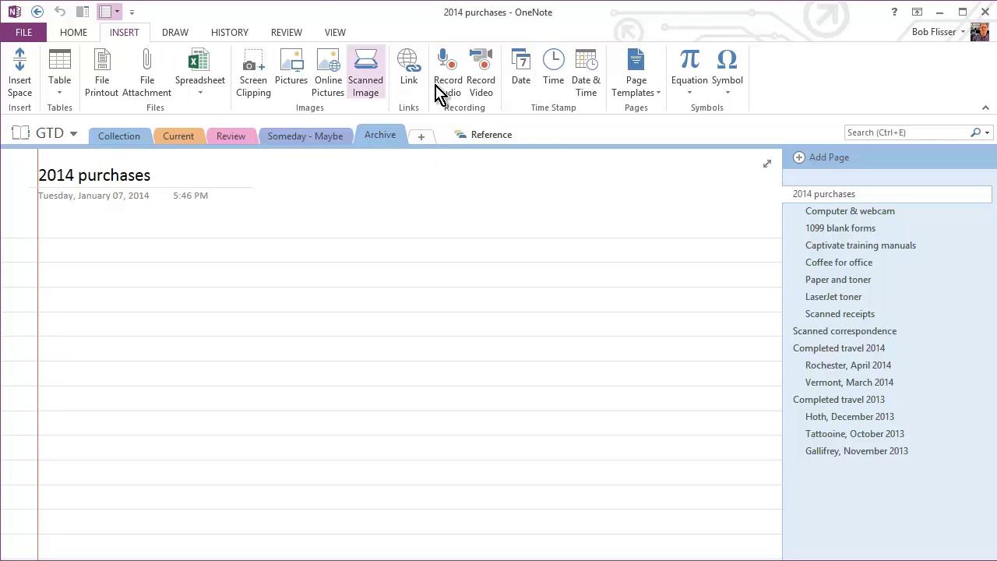
right_click(556, 141)
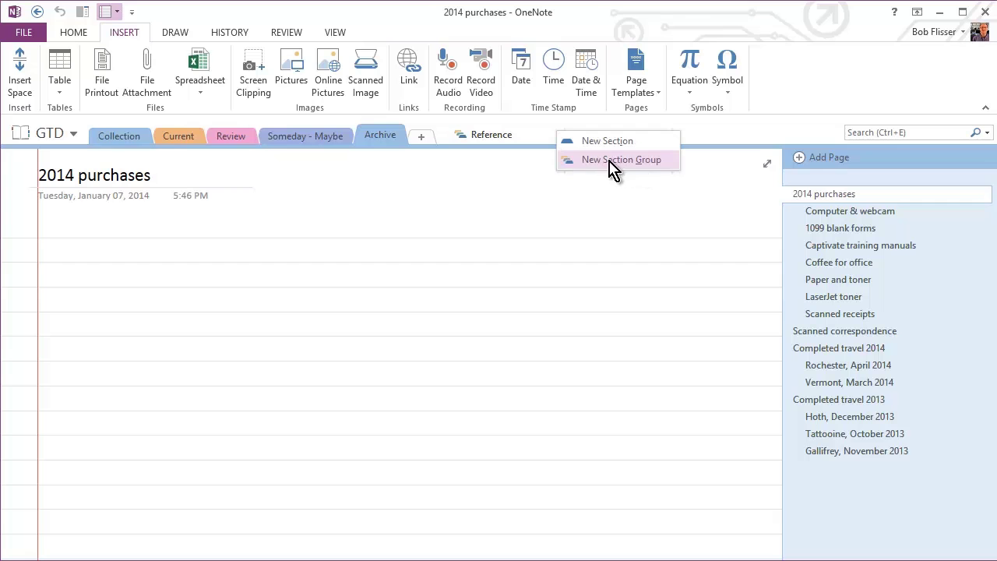
click(493, 221)
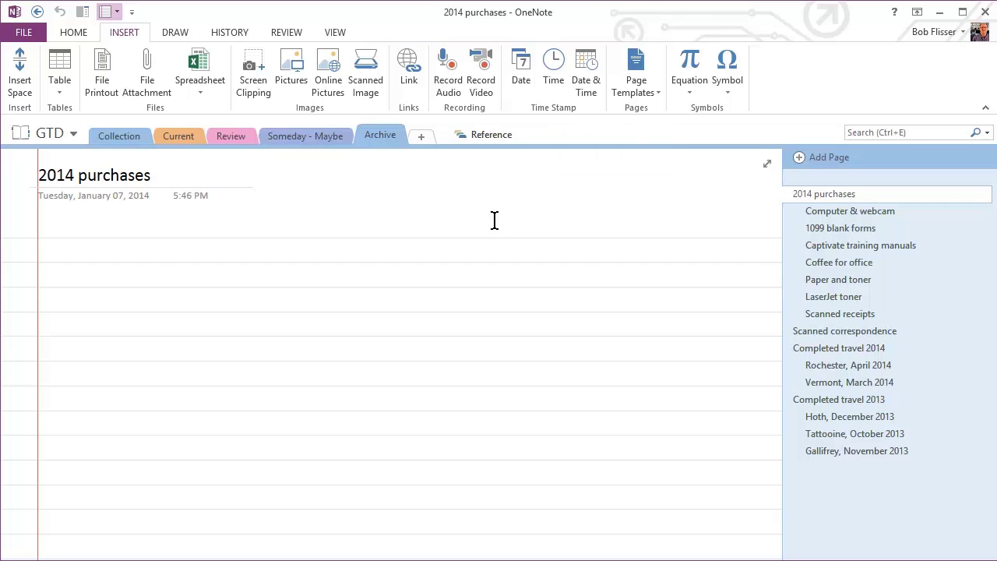
Step: Browse the Tech Notes, Web sites and WordPress sections of the Reference group, highlighting the code for naming a custom template page
click(494, 145)
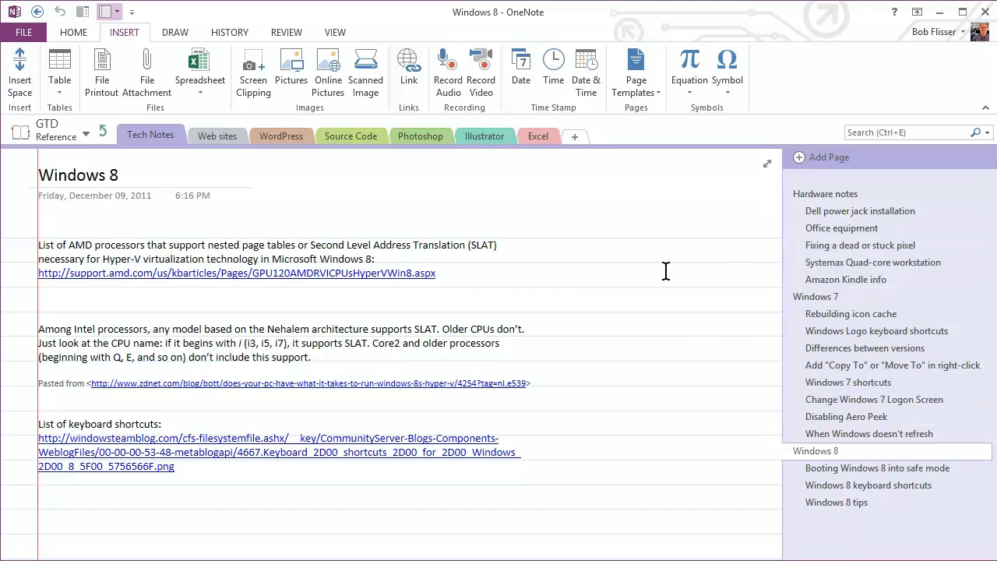
click(217, 137)
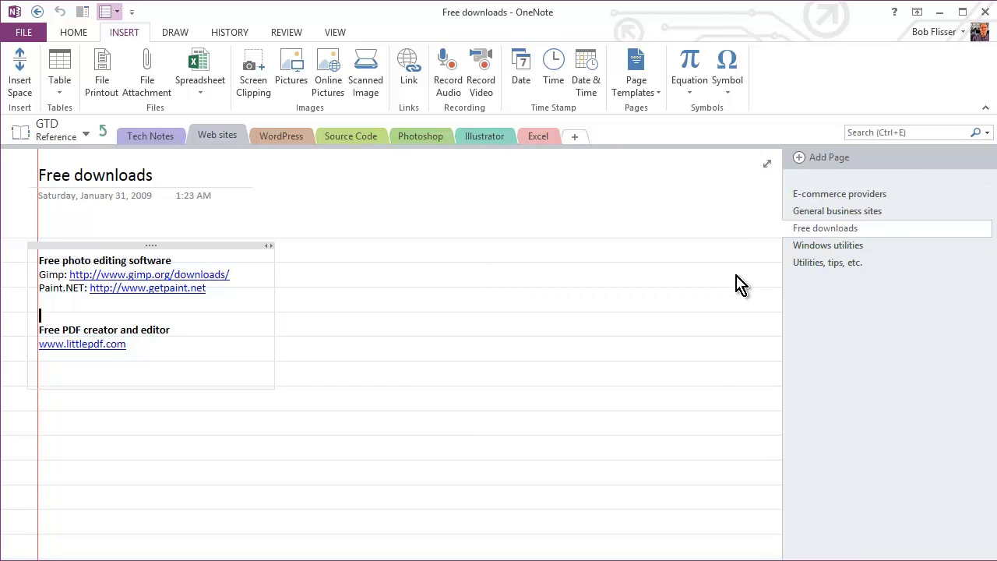
click(286, 140)
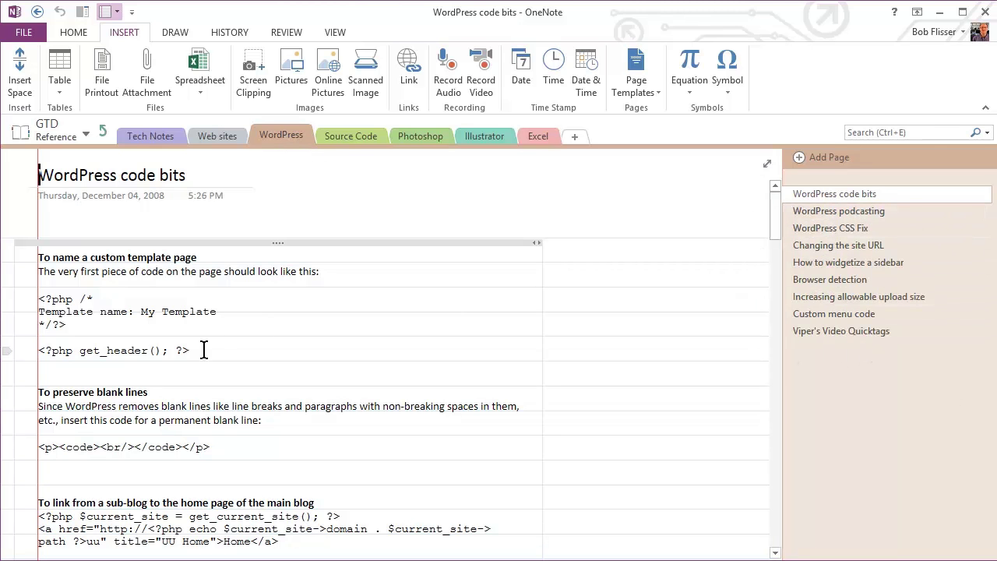
drag(203, 351, 23, 300)
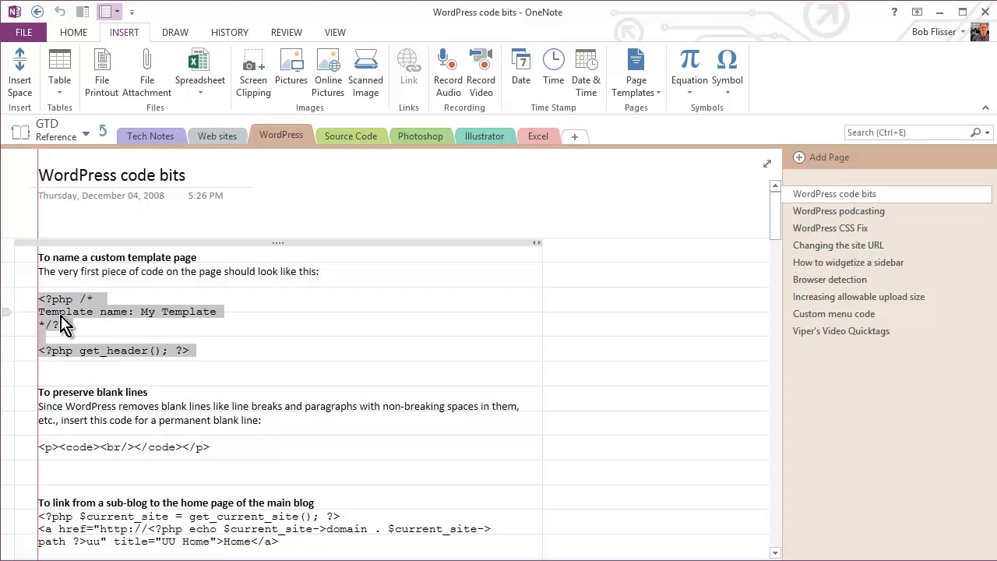
Step: Expand the PHP subpages in the Source Code section and view the Redirection with a timer page
click(352, 138)
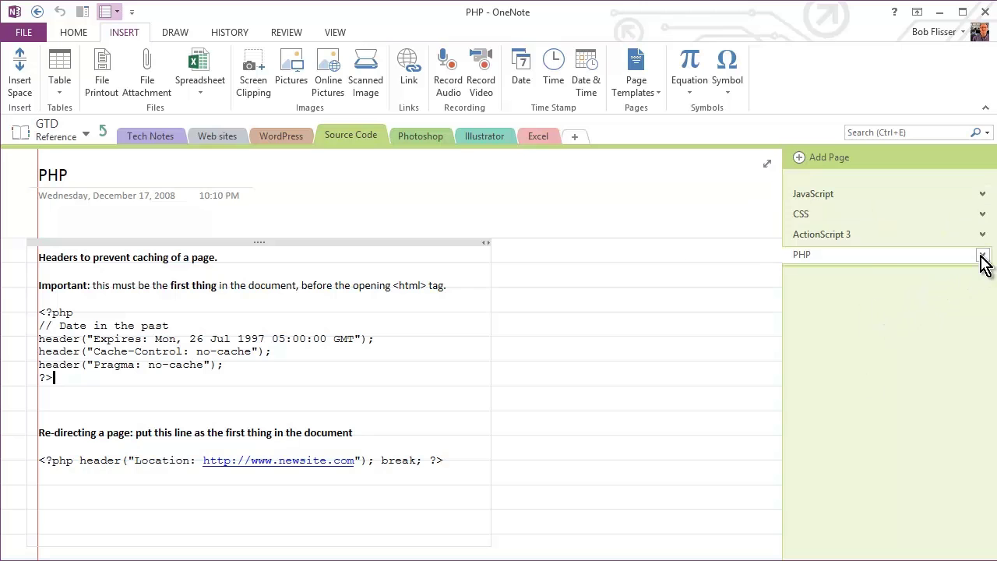
click(981, 255)
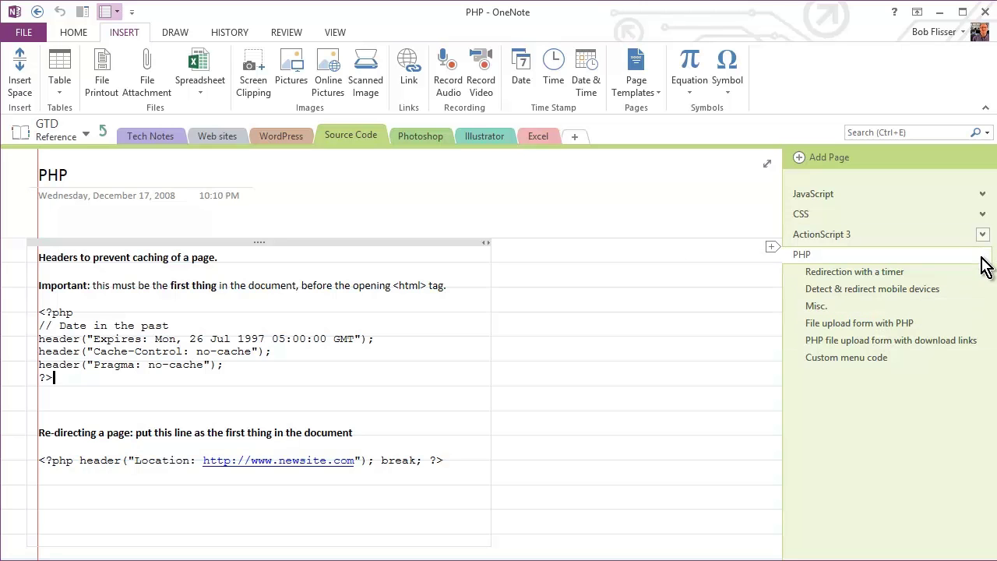
click(887, 306)
click(850, 289)
click(849, 273)
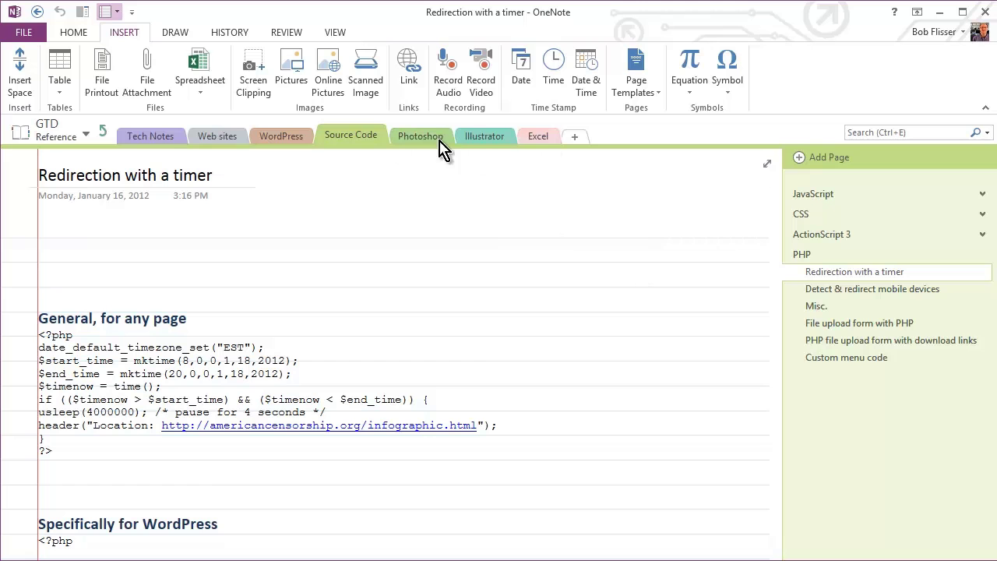
Step: Return to the main GTD sections and review the Business Improvement meeting notes page in the Collection section
click(105, 132)
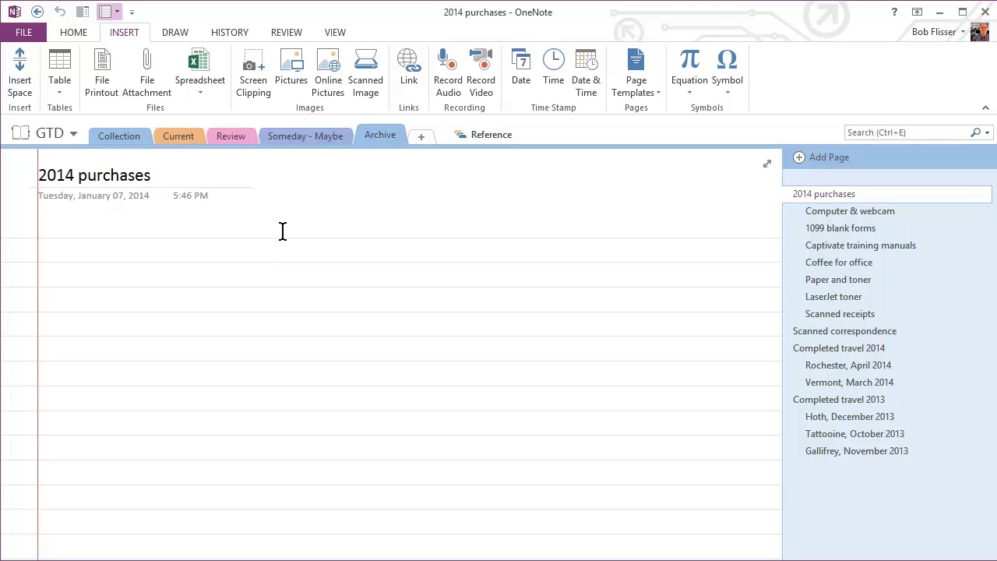
click(119, 139)
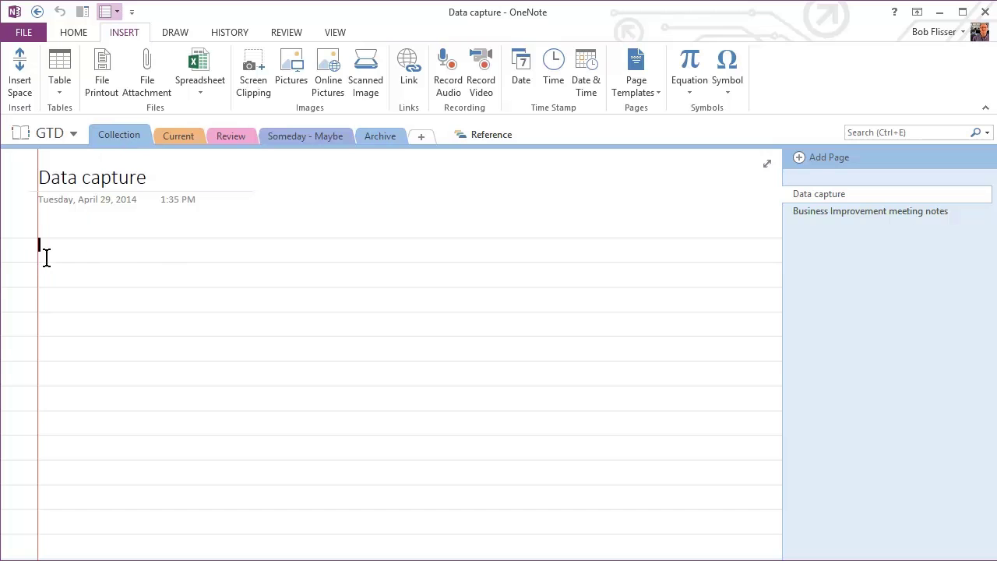
click(849, 217)
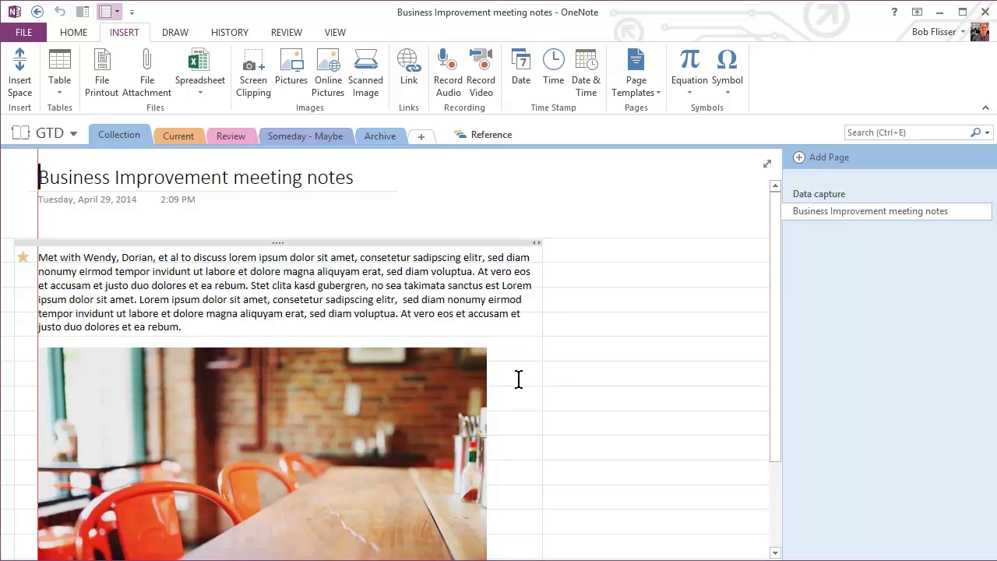
scroll(518, 379, down, 1)
scroll(518, 379, down, 2)
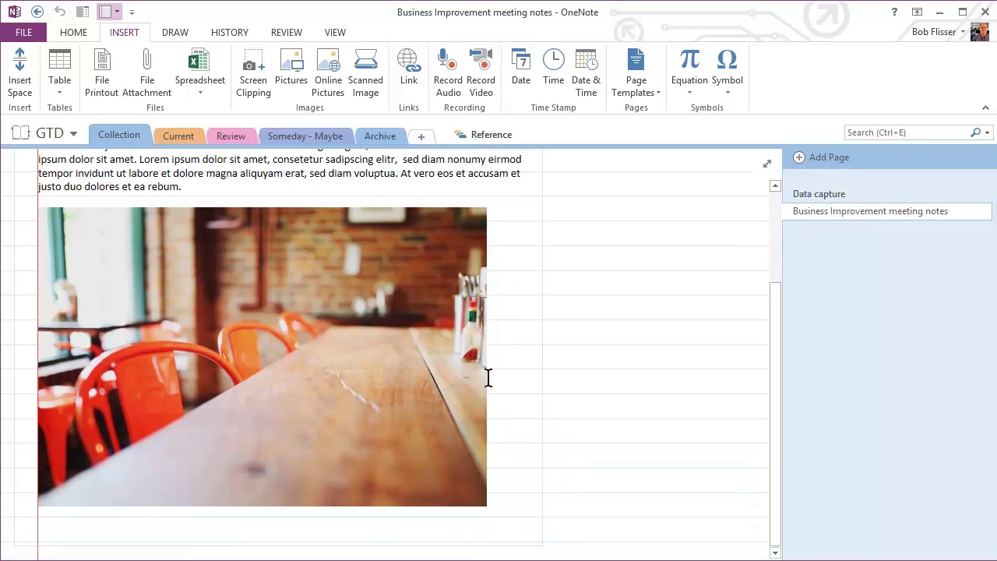
scroll(513, 377, up, 3)
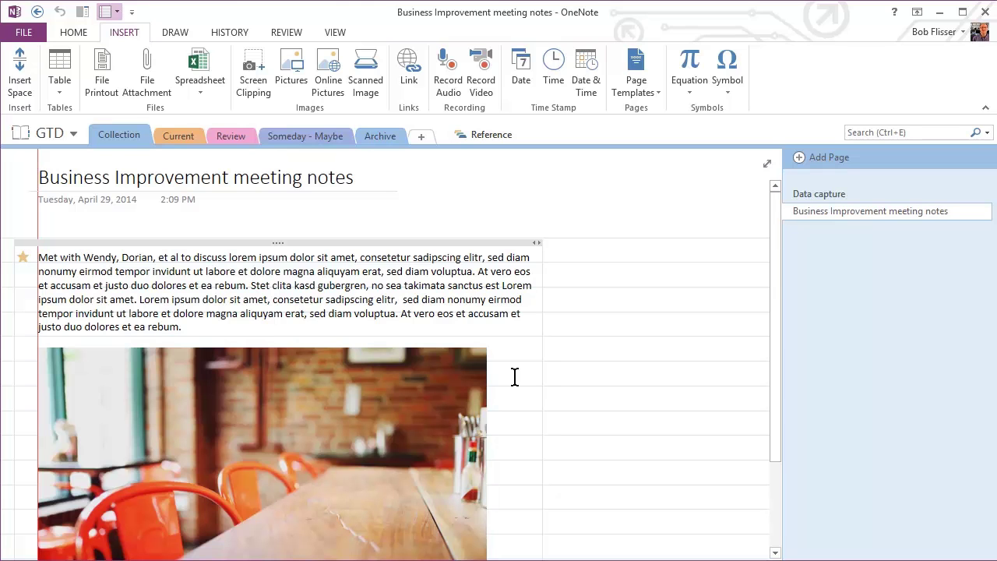
Step: Display the full list of note tags available for the first paragraph of the meeting notes, and close it
click(53, 258)
click(78, 33)
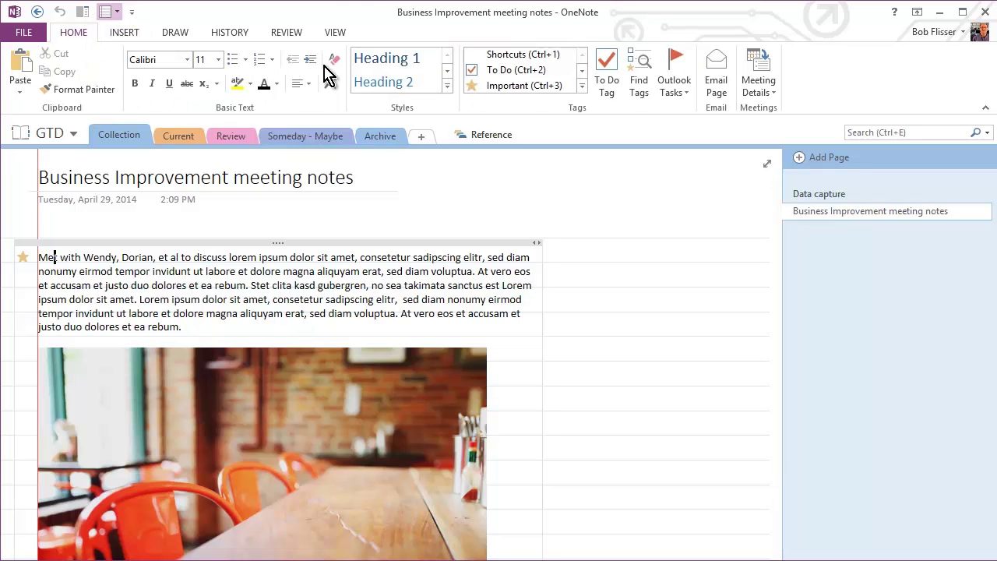
click(582, 87)
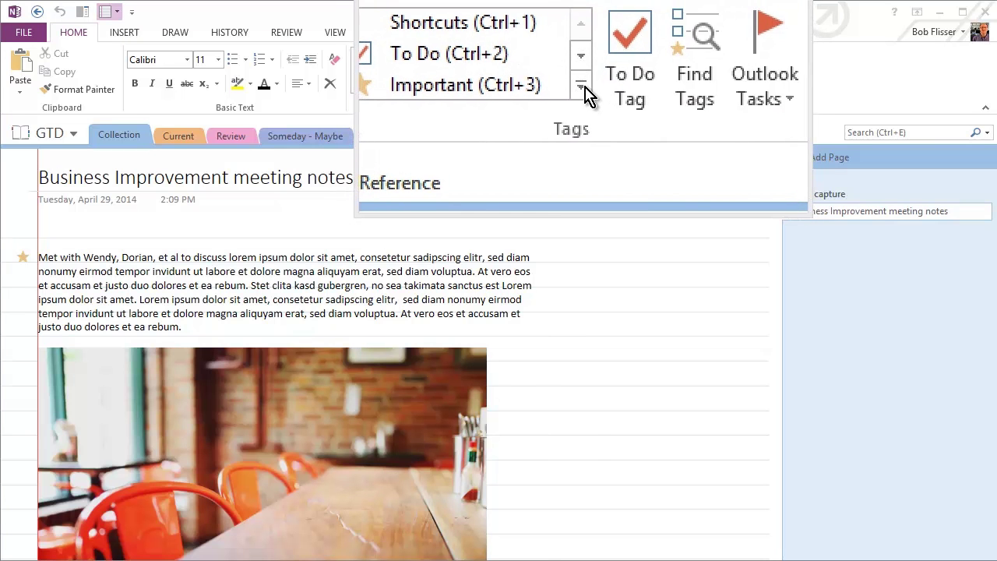
click(585, 88)
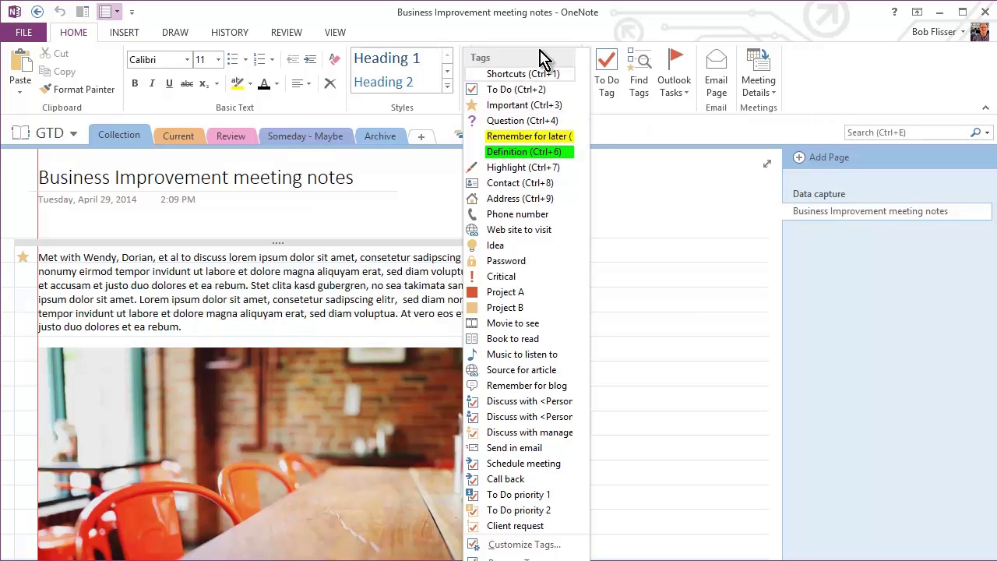
click(564, 35)
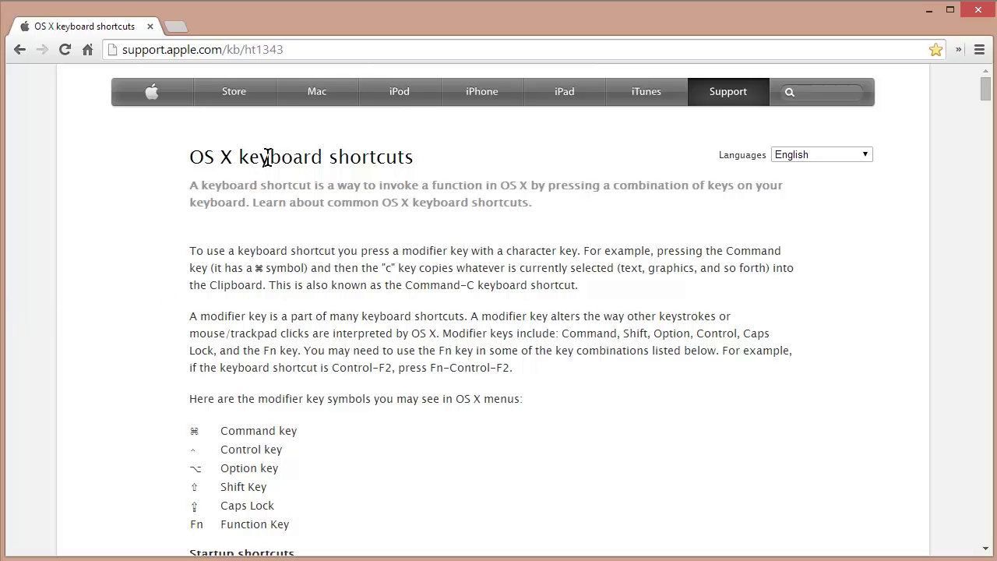
Step: Select and copy the article text from "Here are the modifier key symbols" through the "See also: Shortcuts for Mouse Keys." line
scroll(372, 284, down, 2)
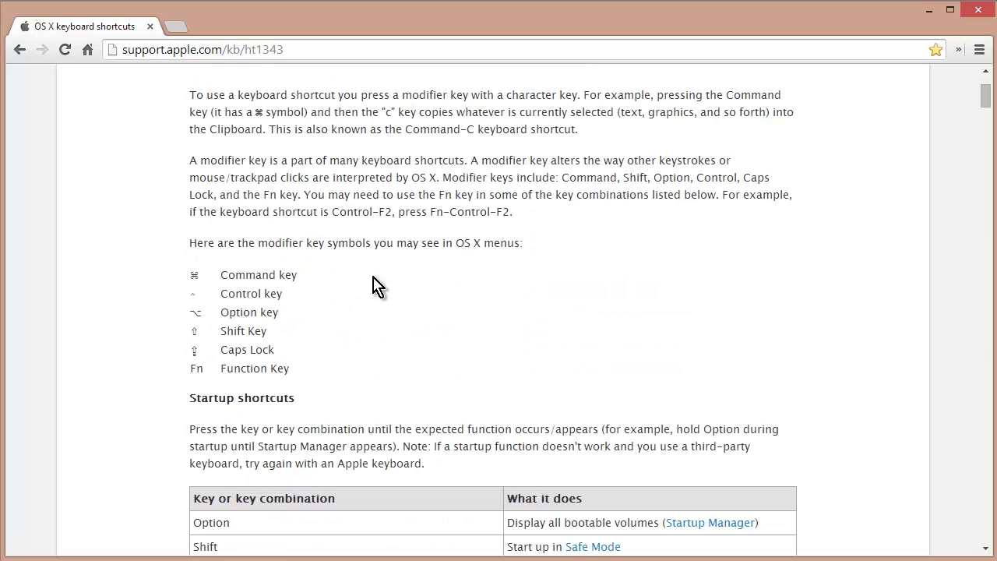
scroll(335, 304, down, 1)
scroll(346, 260, up, 2)
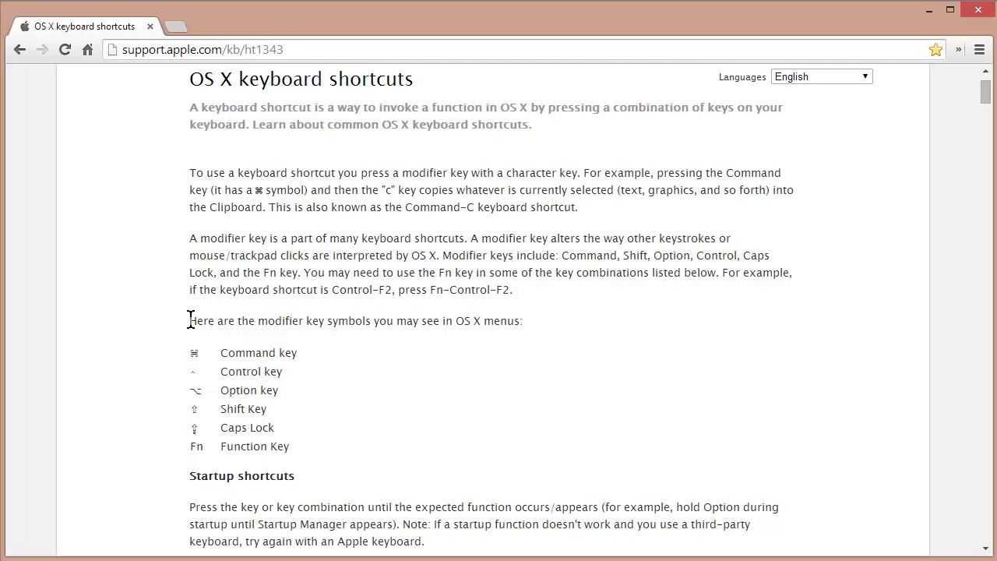
drag(195, 326, 327, 494)
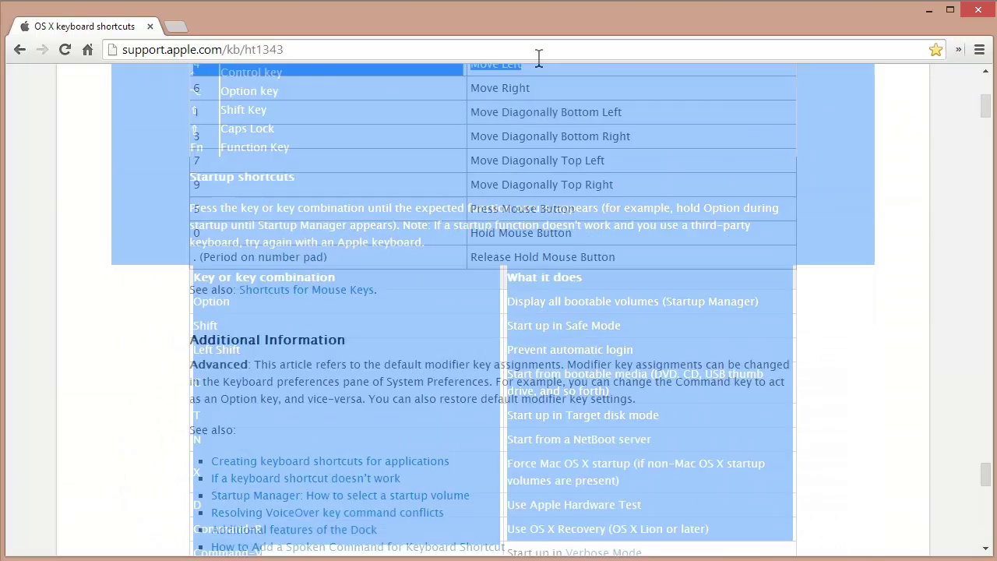
drag(538, 58, 438, 361)
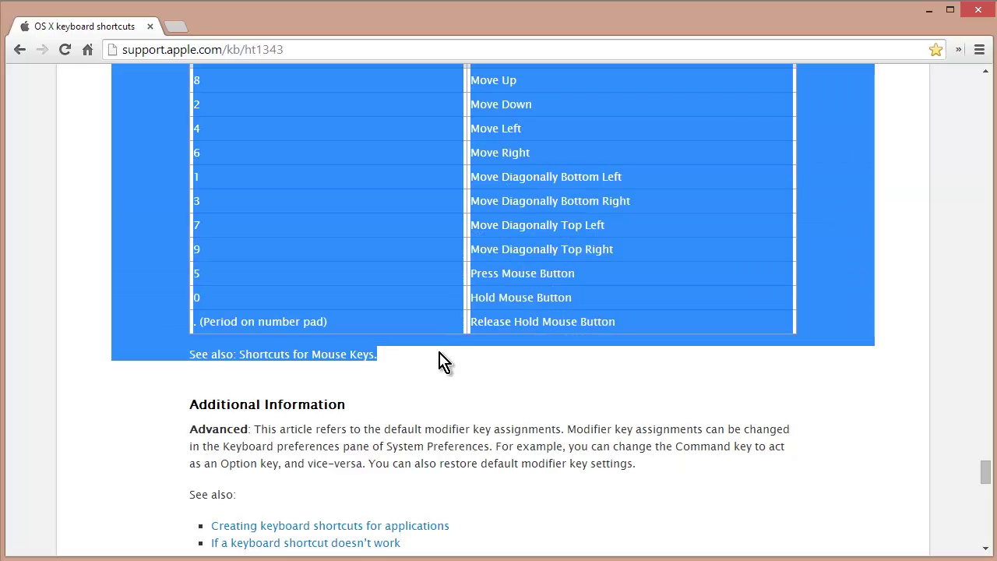
Step: Switch to OneNote and add a page titled "OS X Keyboard Shortcuts" in the Collection section
click(927, 11)
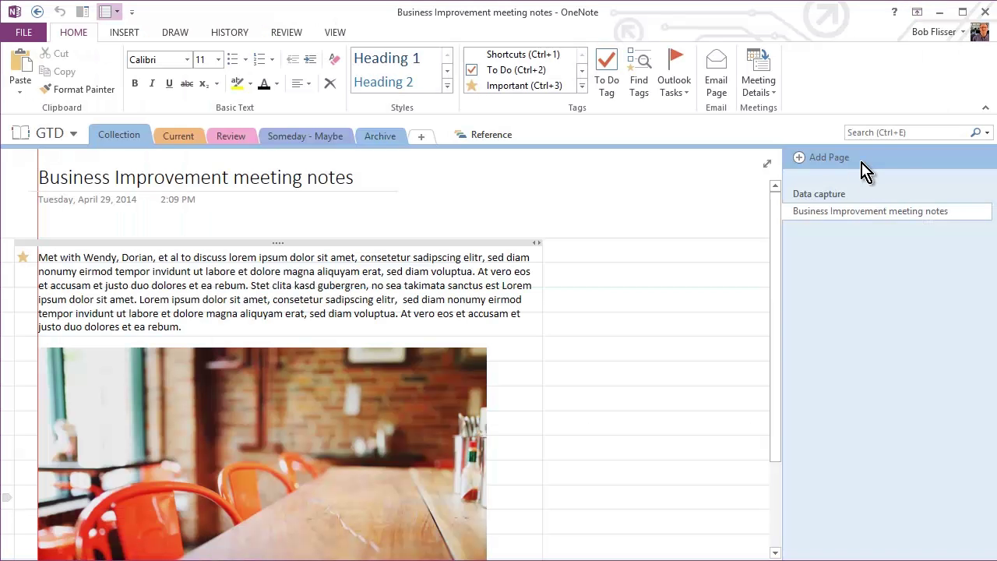
click(814, 160)
text(OS)
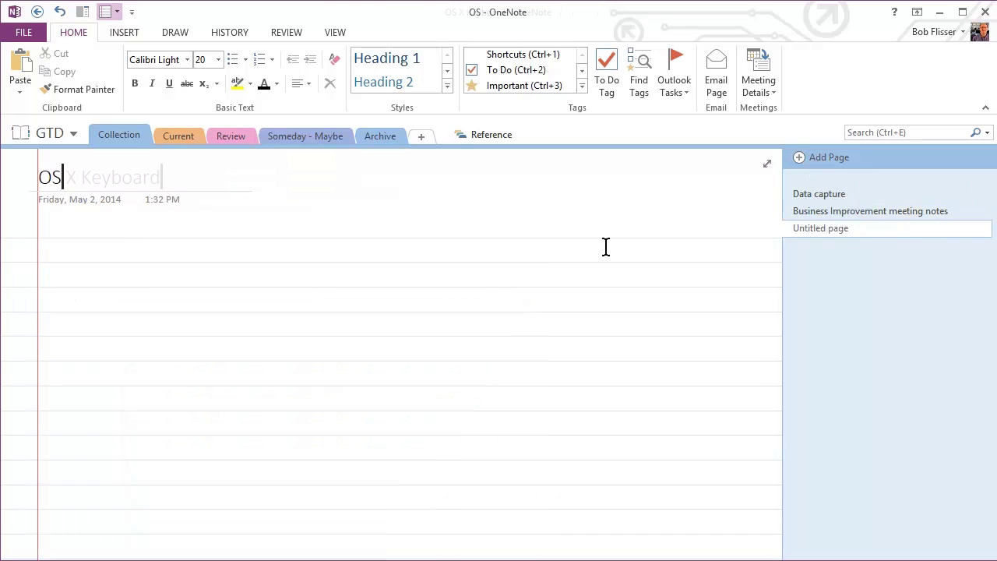
text( X Keyboard Shortc)
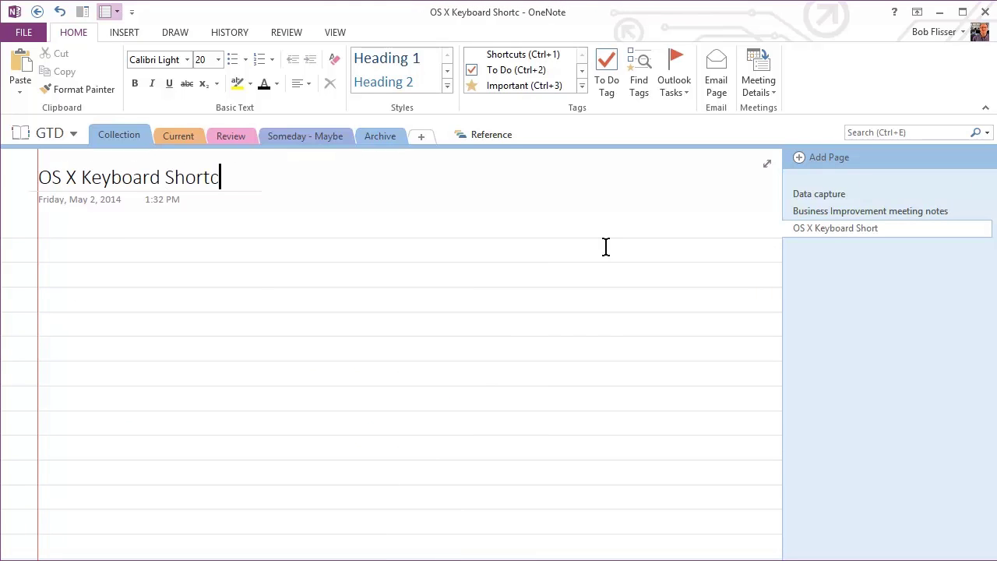
text(uts)
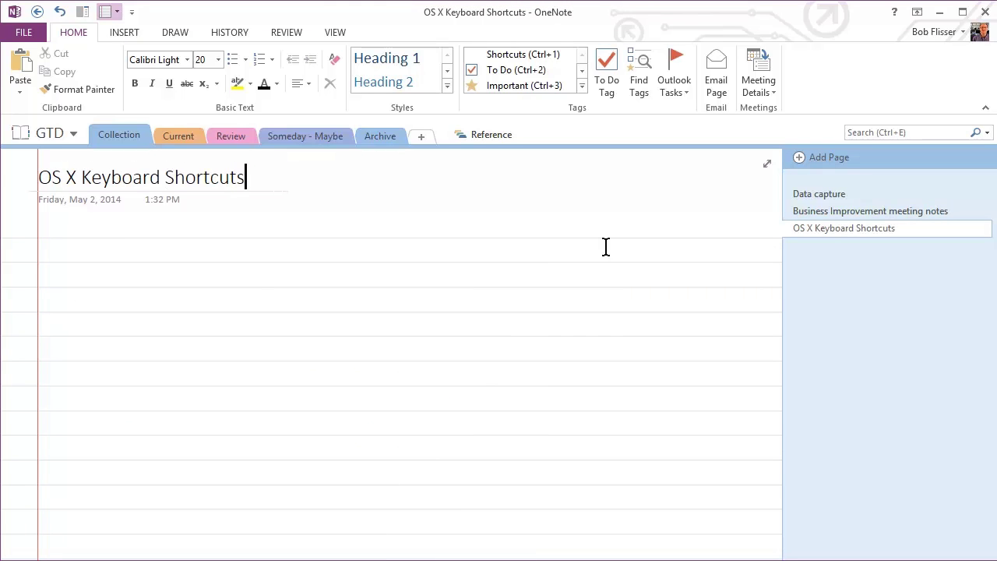
Step: Paste the copied article text into the body of the OS X Keyboard Shortcuts page and review it back to the beginning
click(38, 248)
key(ctrl+v)
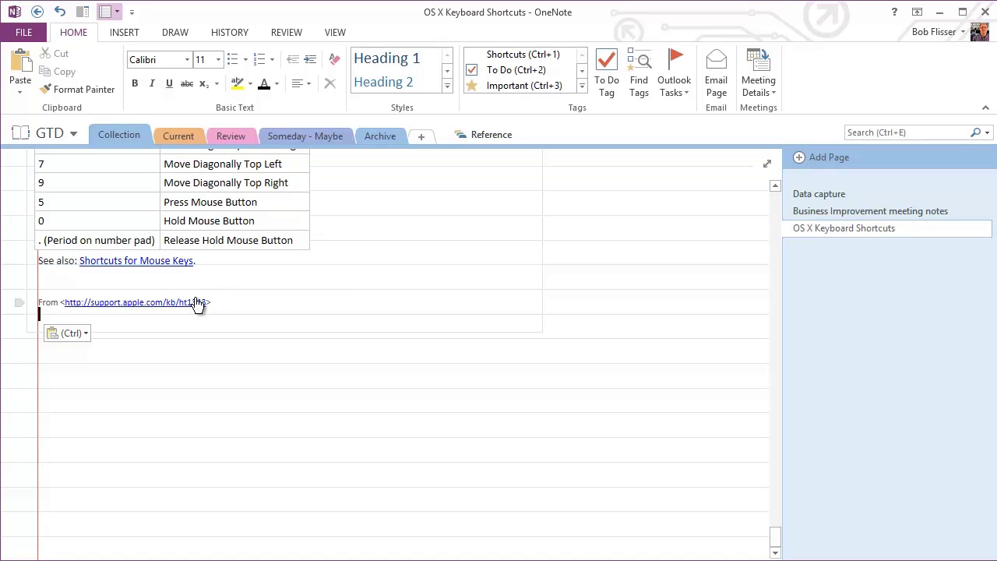
scroll(771, 436, up, 2)
click(775, 289)
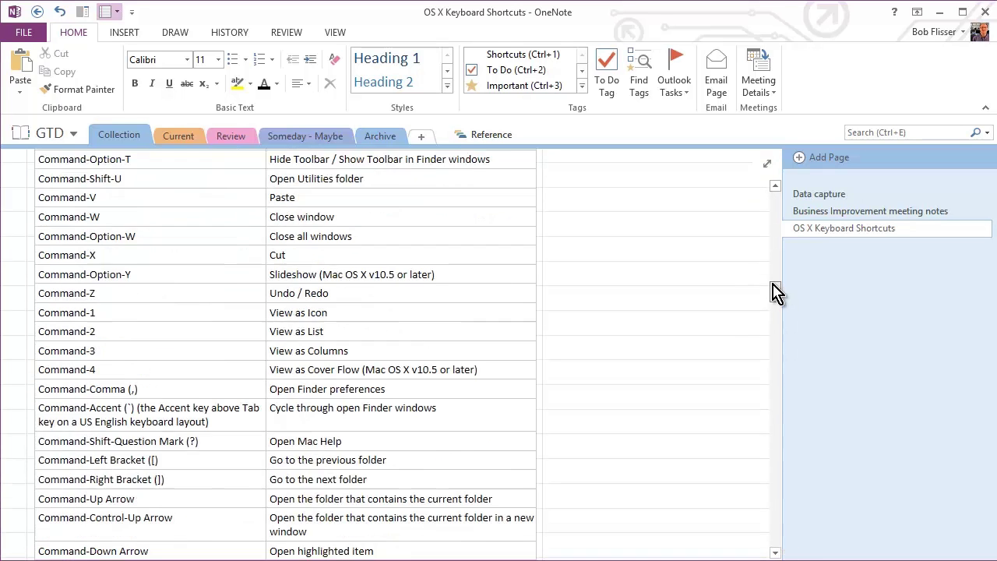
drag(776, 290, 775, 193)
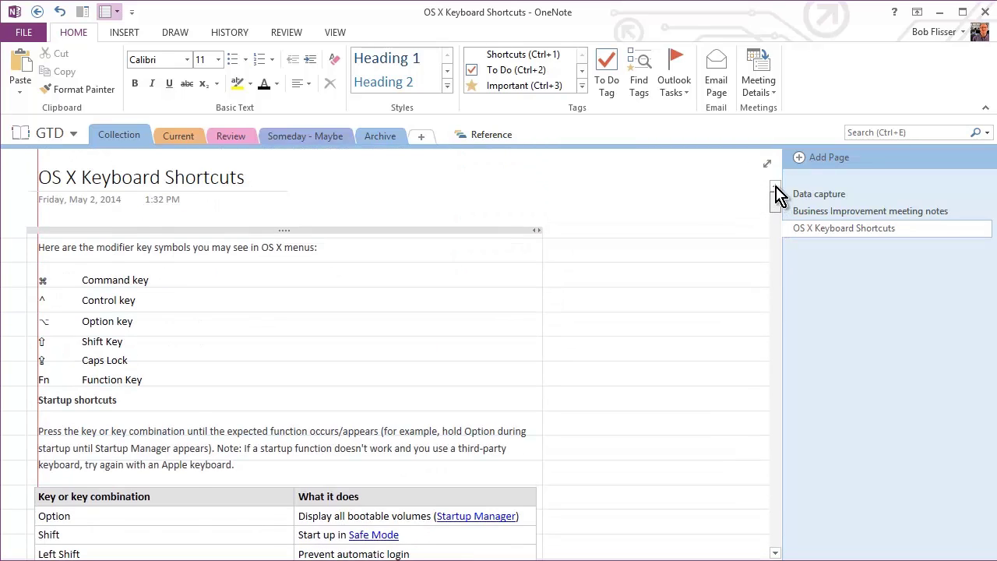
click(372, 265)
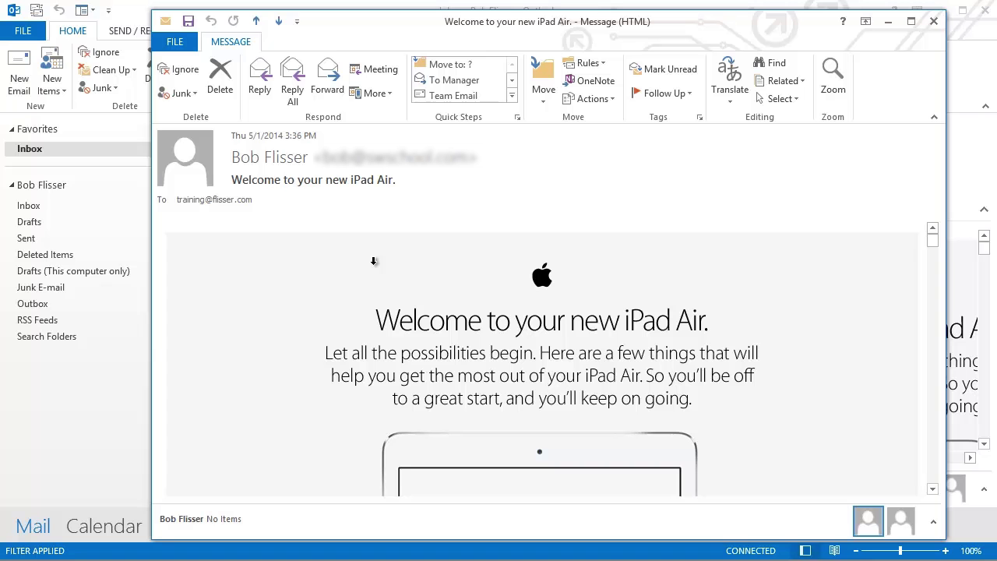
Step: In Outlook, look through the "Welcome to your new iPad Air." e-mail and send it to the Collection section of the GTD notebook
scroll(738, 334, down, 5)
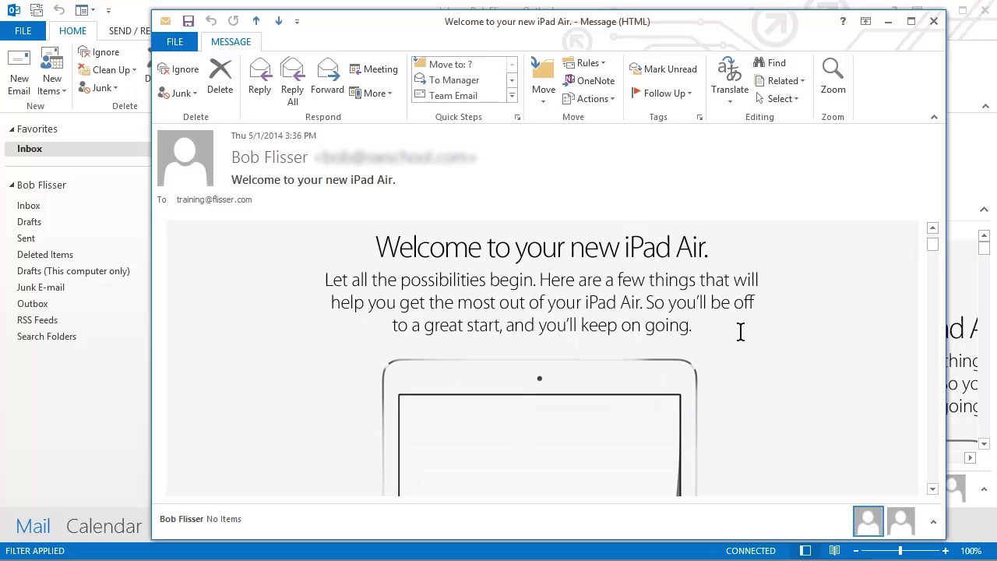
scroll(740, 331, down, 6)
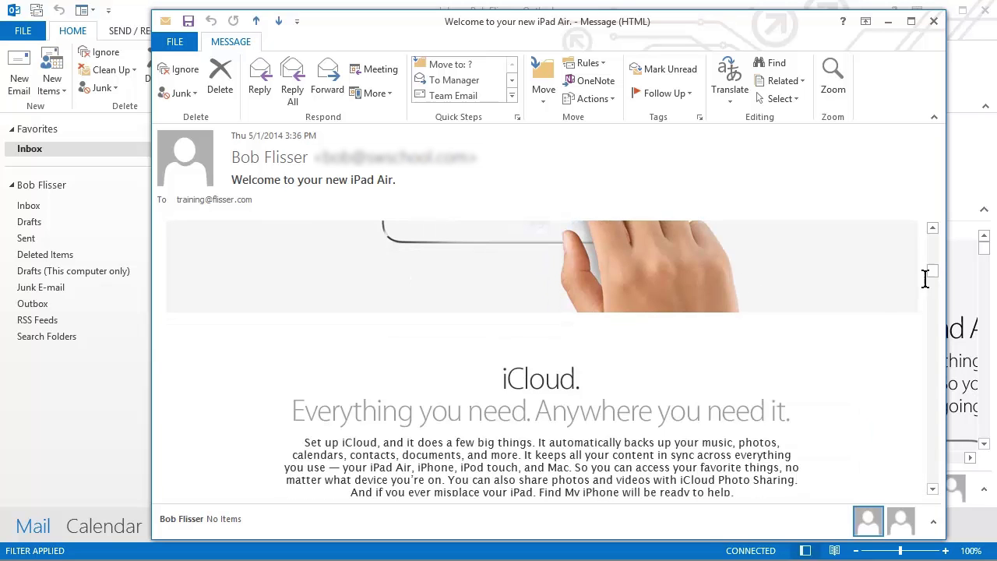
drag(936, 272, 892, 218)
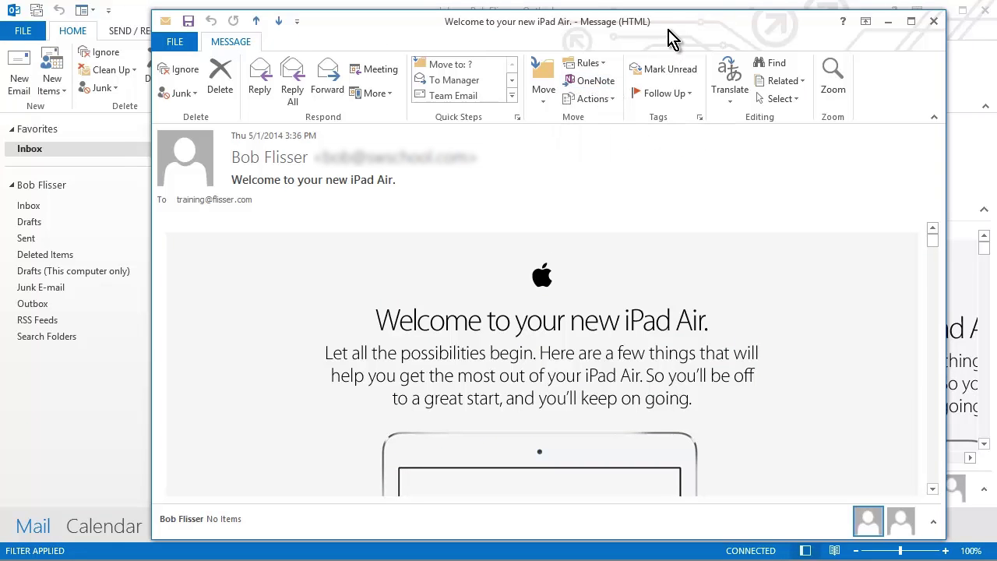
click(593, 86)
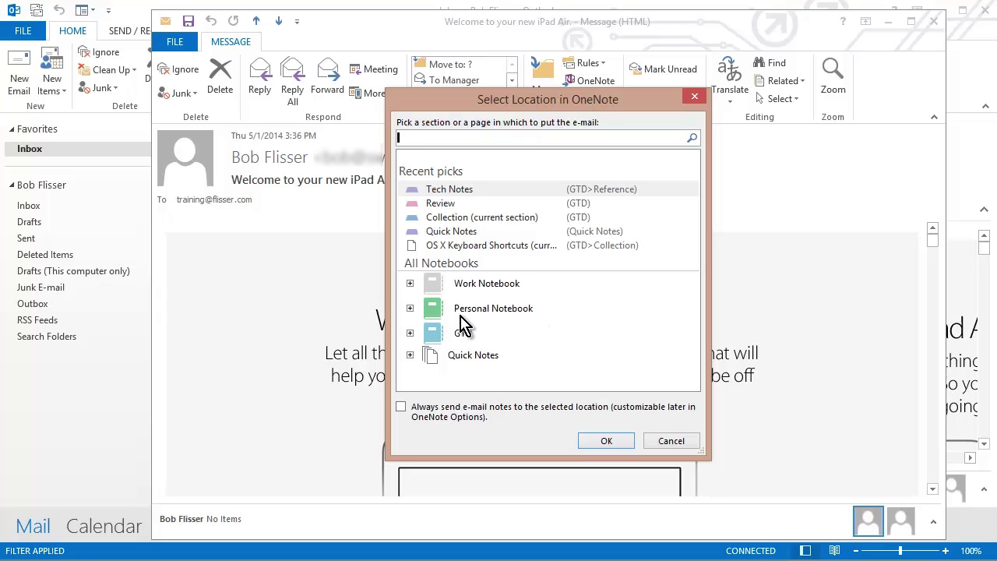
click(409, 333)
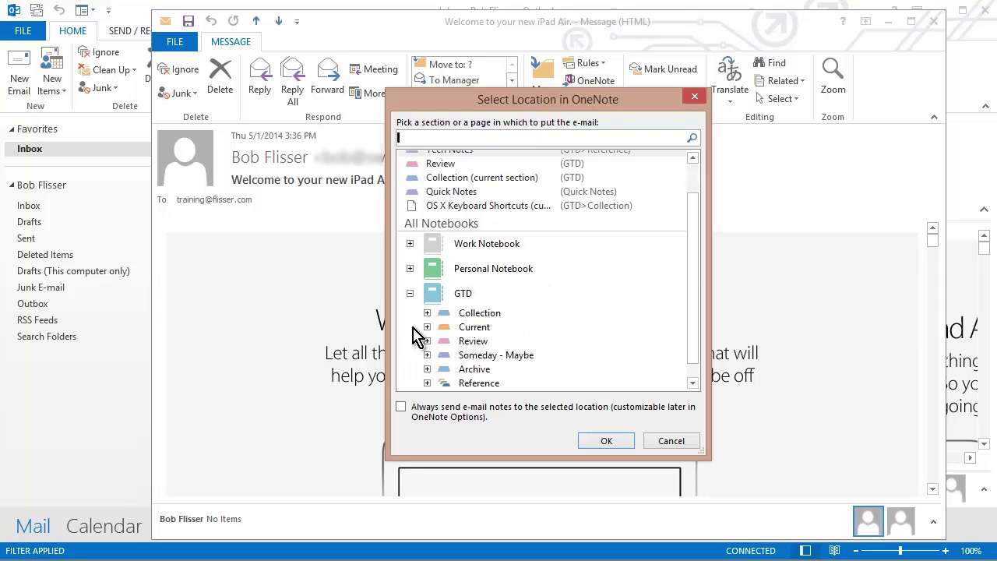
scroll(498, 316, down, 2)
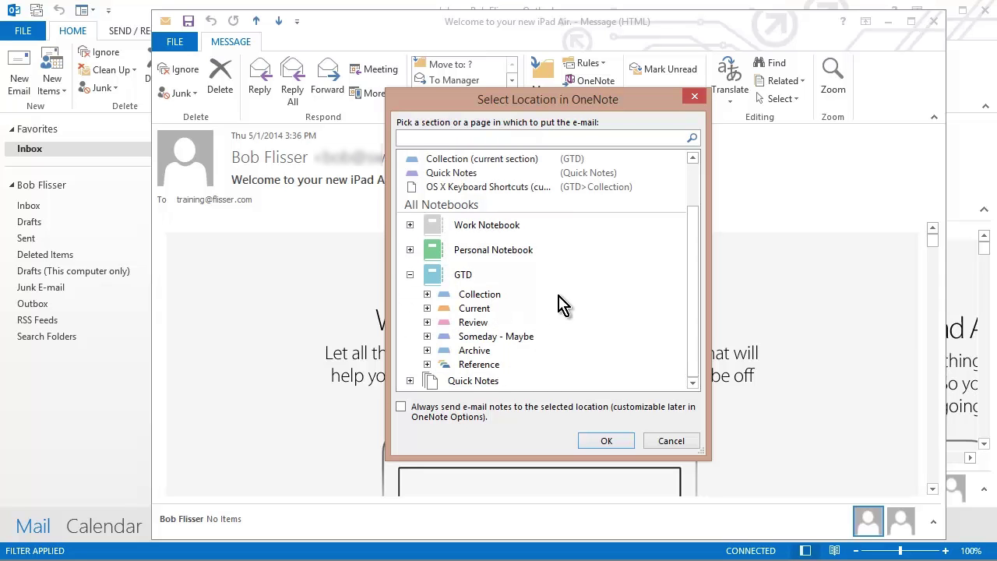
click(466, 295)
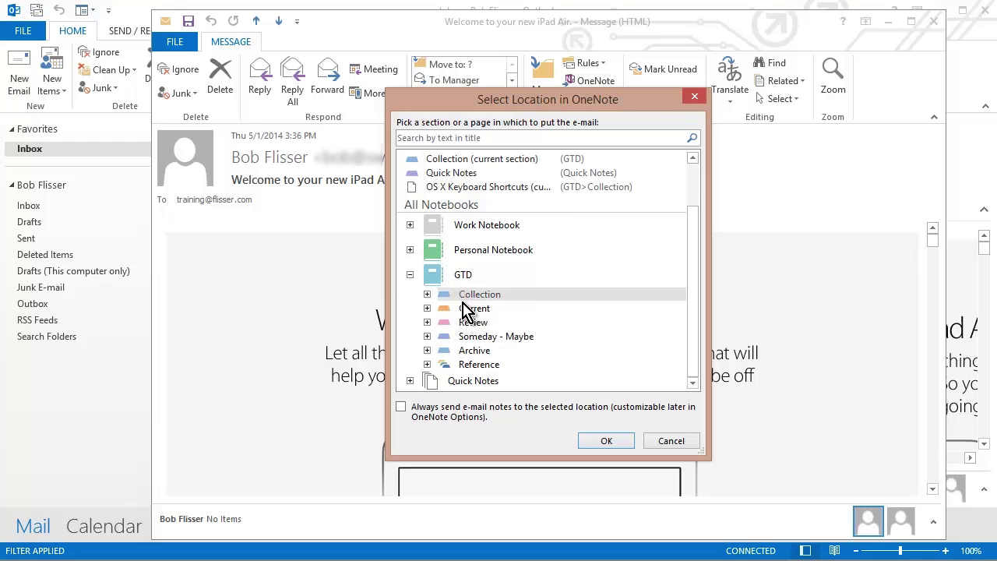
click(606, 441)
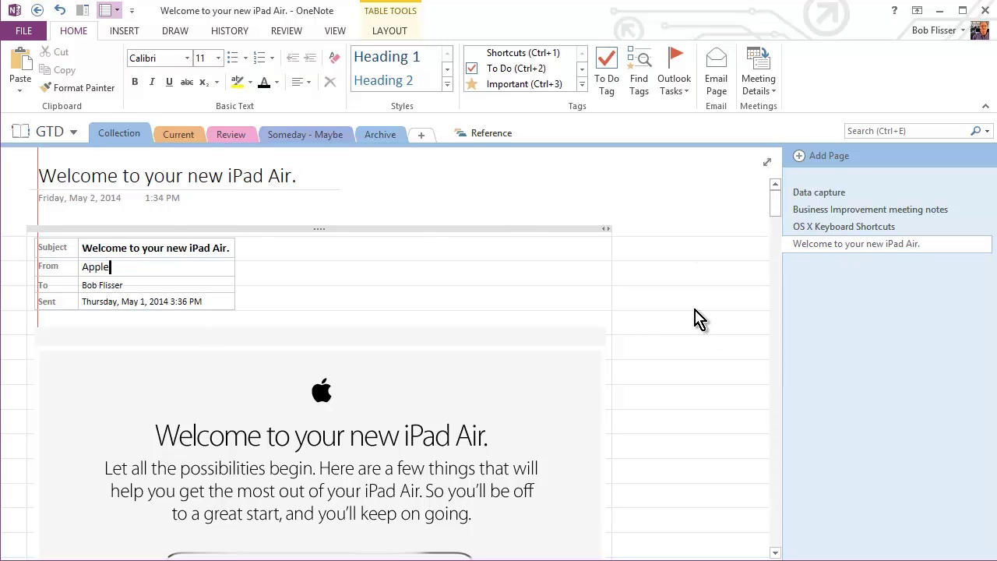
Step: Look over the "Welcome to your new iPad Air." page in OneNote and move it to the Review section of GTD
scroll(689, 307, down, 3)
scroll(690, 308, down, 6)
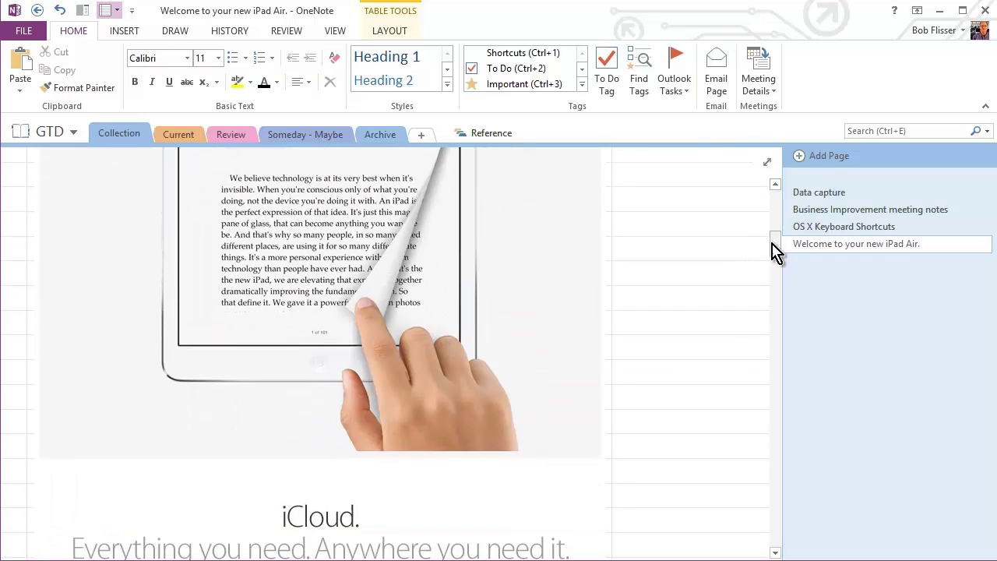
drag(774, 254, 776, 185)
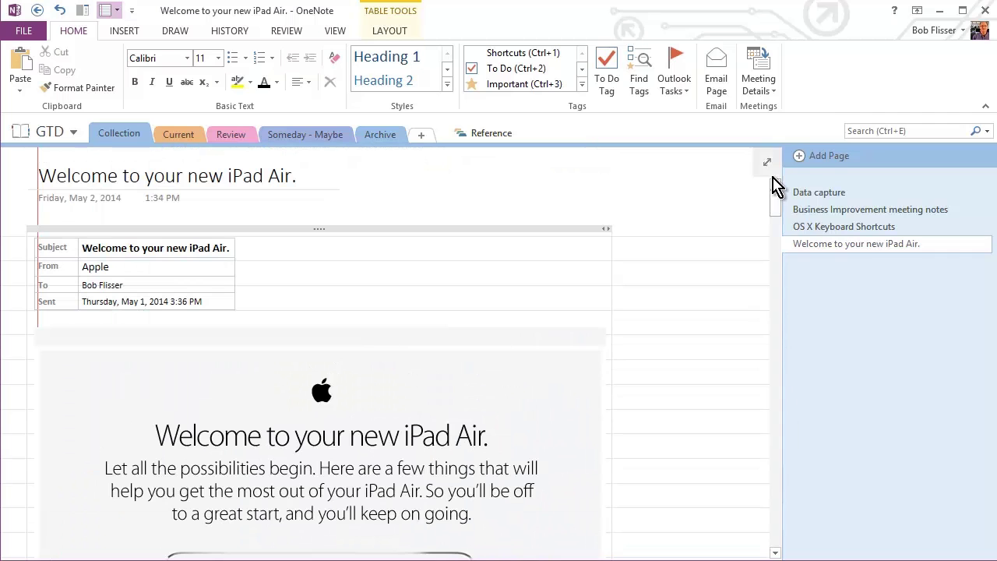
right_click(848, 257)
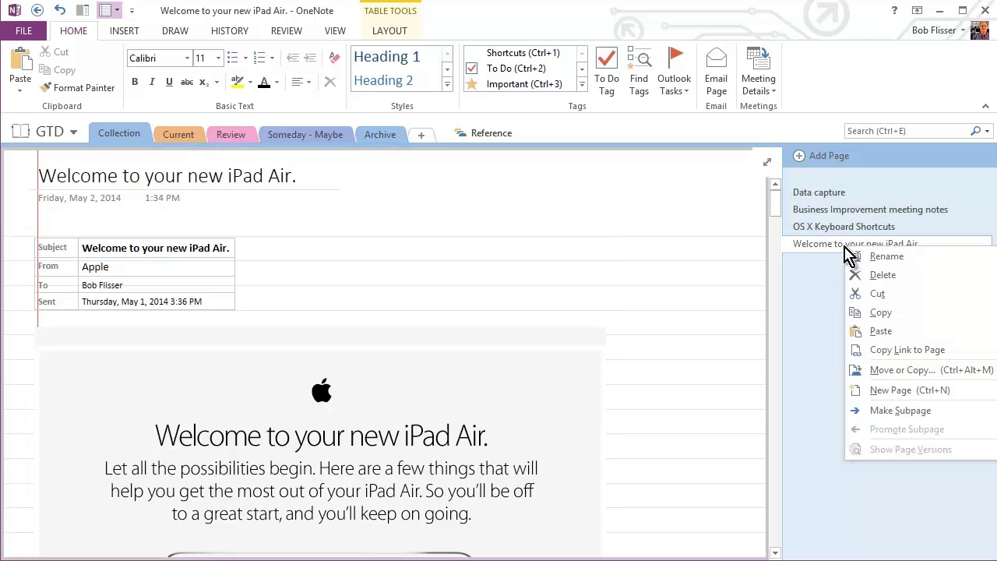
click(900, 372)
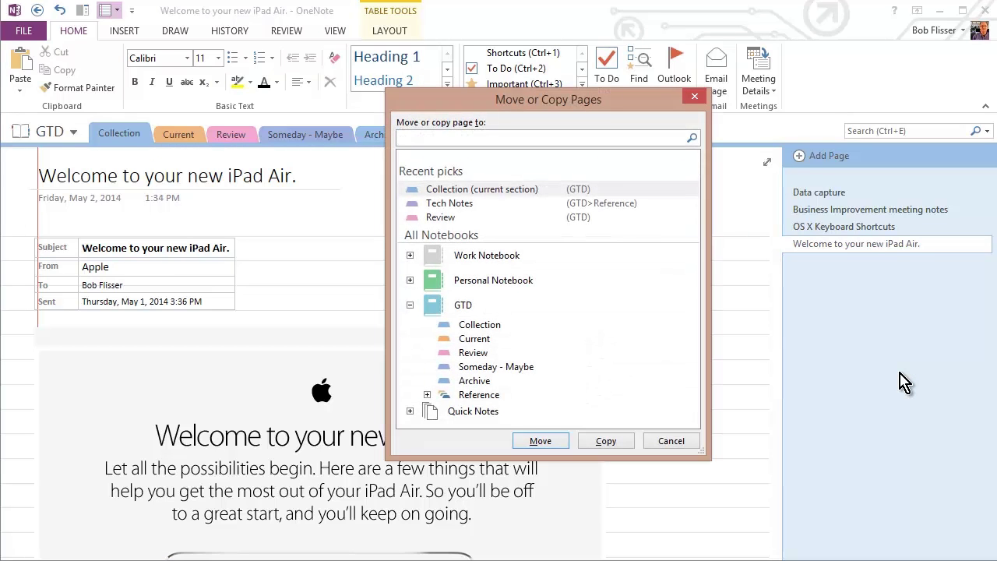
click(473, 356)
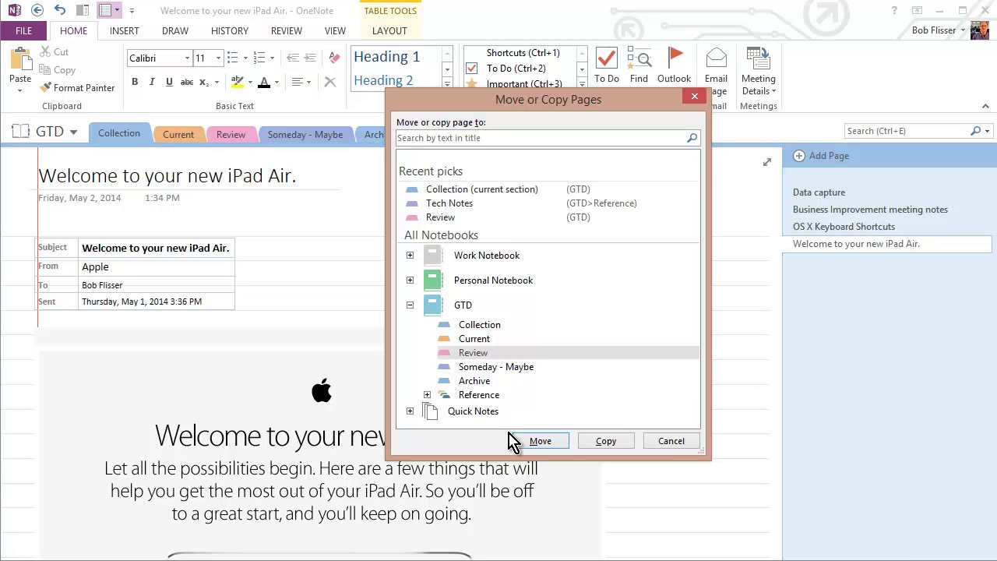
click(543, 440)
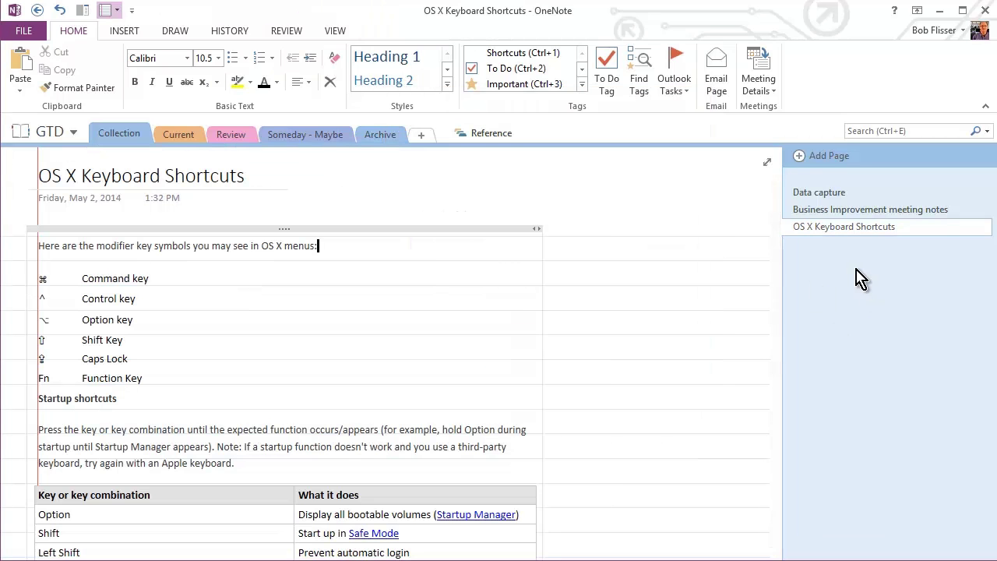
Step: Check the moved "Welcome to your new iPad Air." page in the Review section and return to the Collection section
click(240, 139)
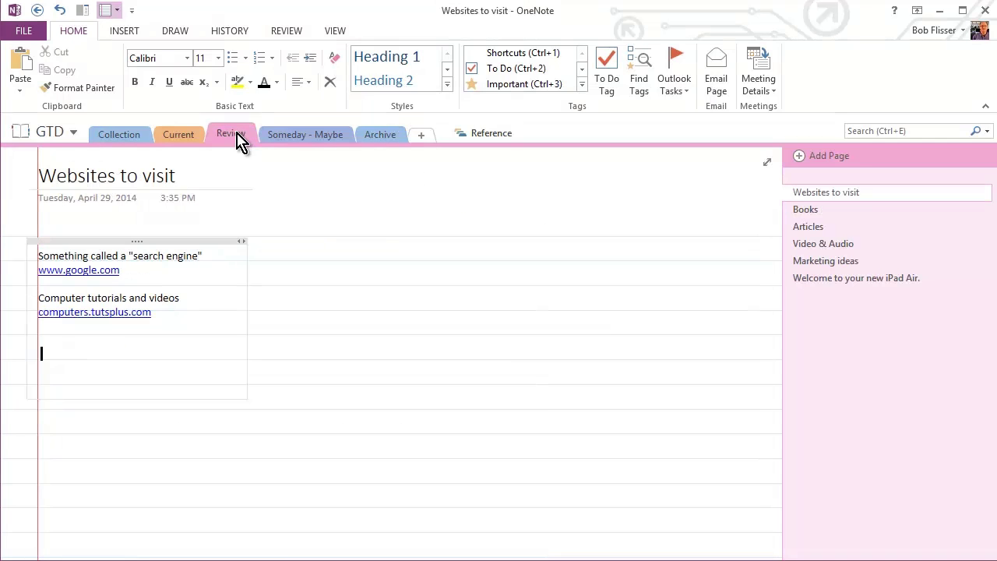
click(853, 282)
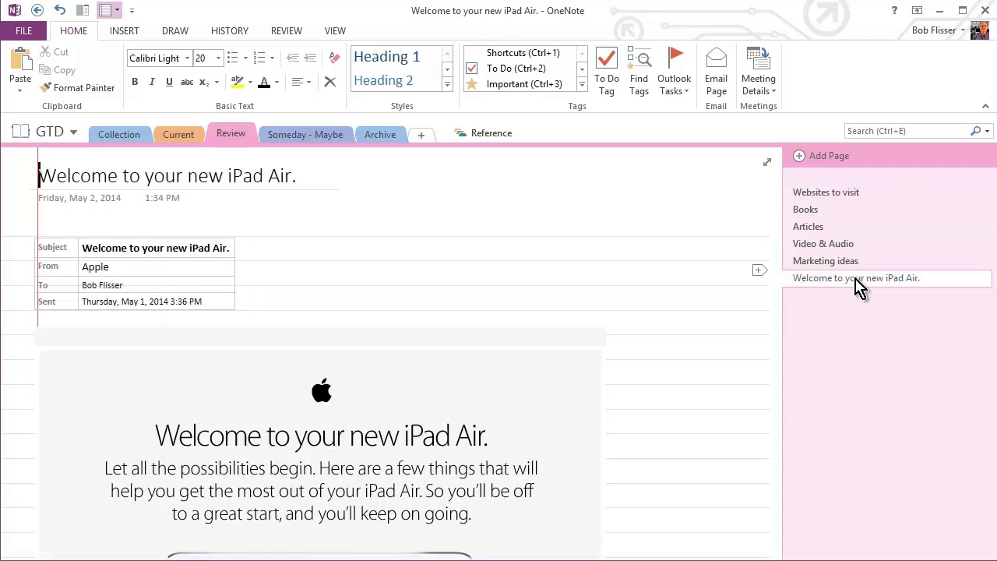
click(123, 143)
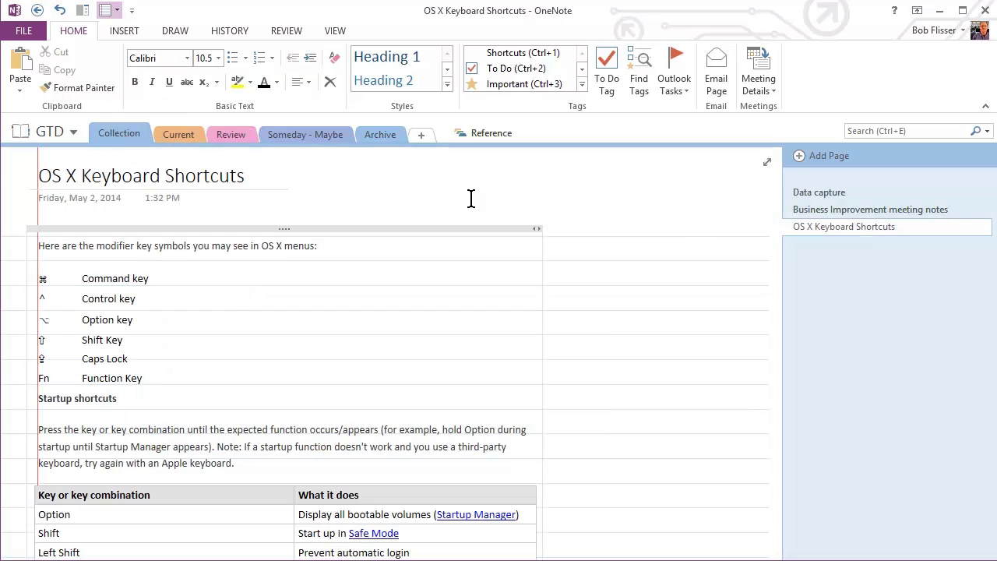
Step: Move the OS X Keyboard Shortcuts page to the Tech Notes section in GTD's Reference group
right_click(847, 236)
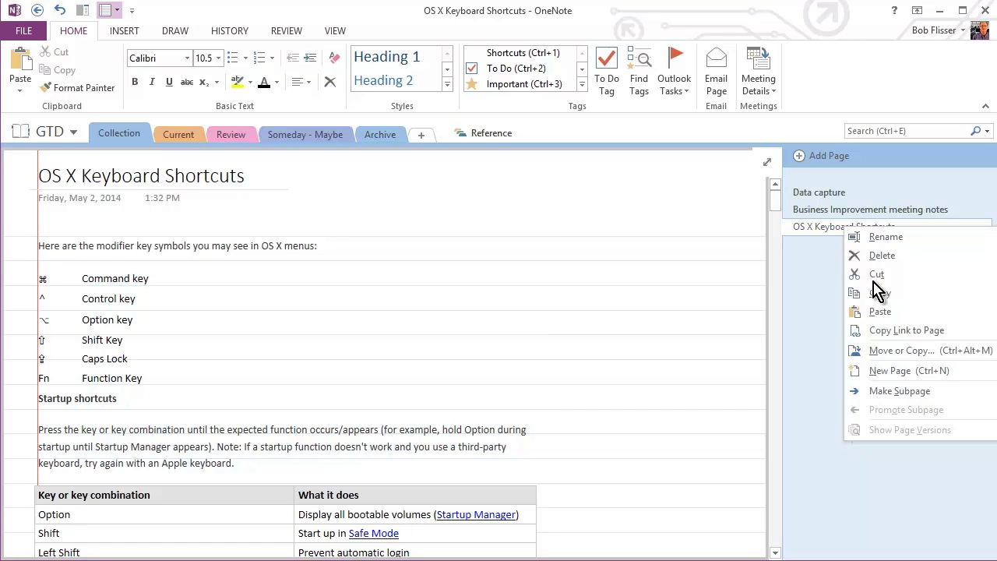
click(899, 359)
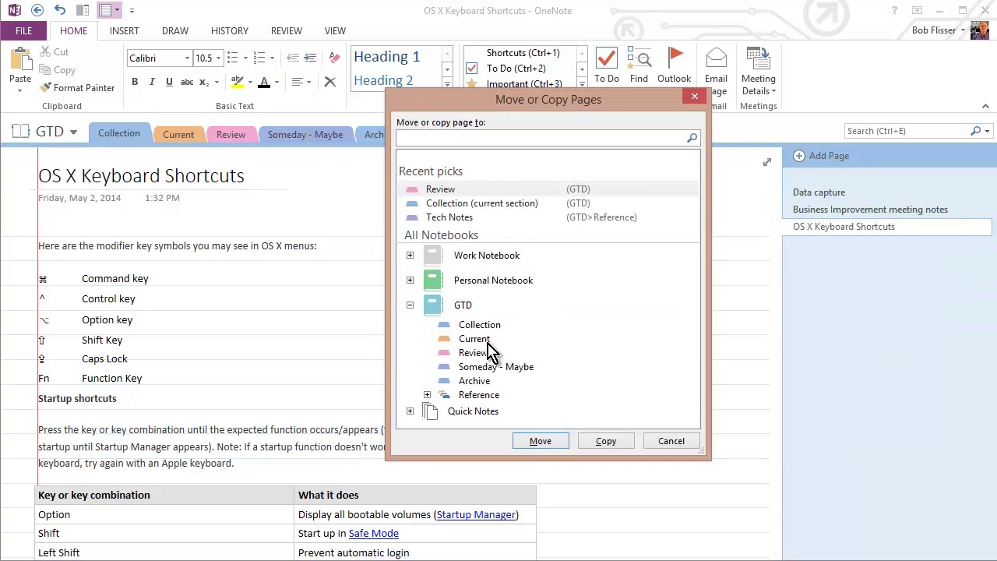
click(427, 395)
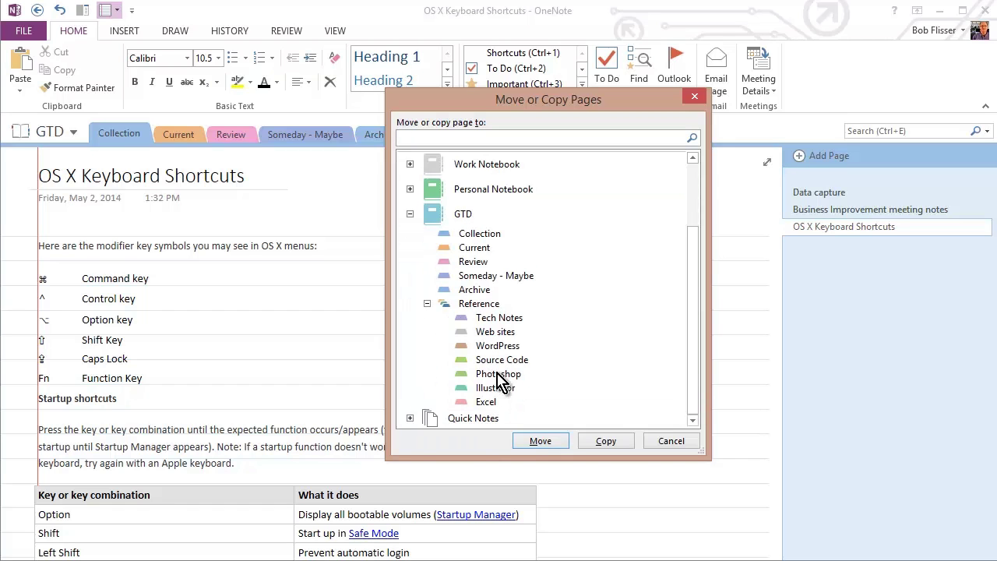
scroll(503, 379, down, 1)
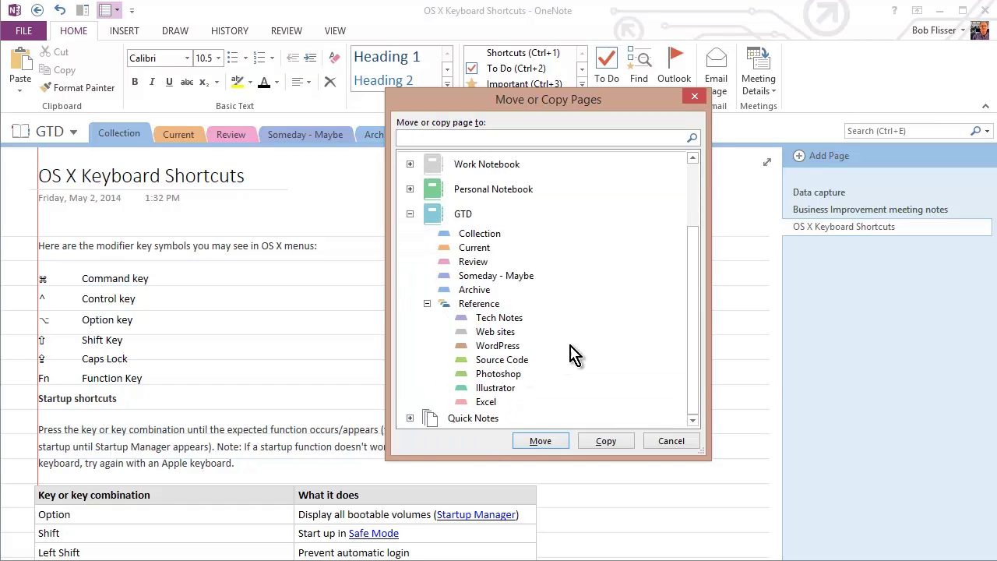
click(506, 319)
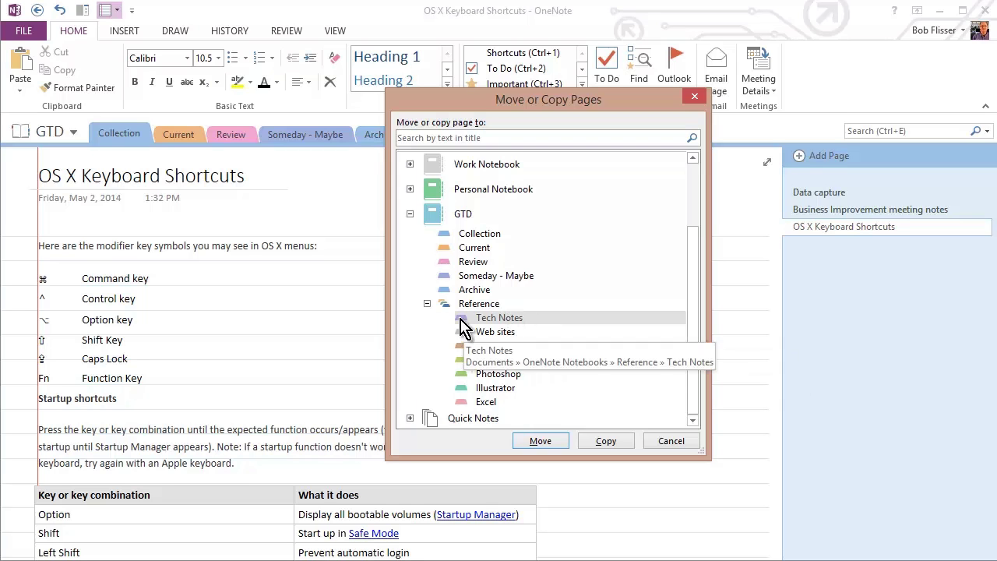
click(545, 436)
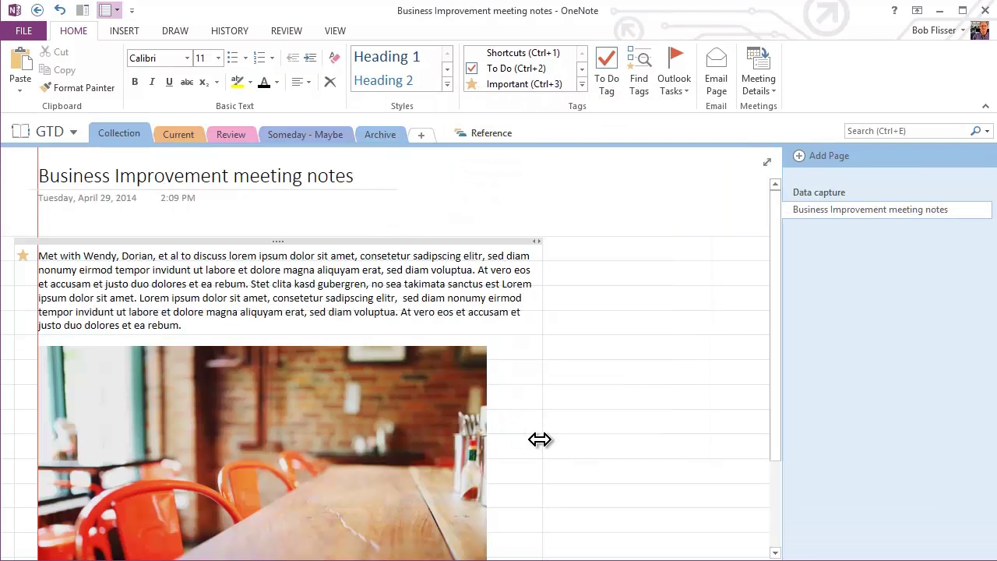
Step: Check the moved OS X Keyboard Shortcuts page in the Tech Notes section of the Reference group and return to the Collection section
click(486, 139)
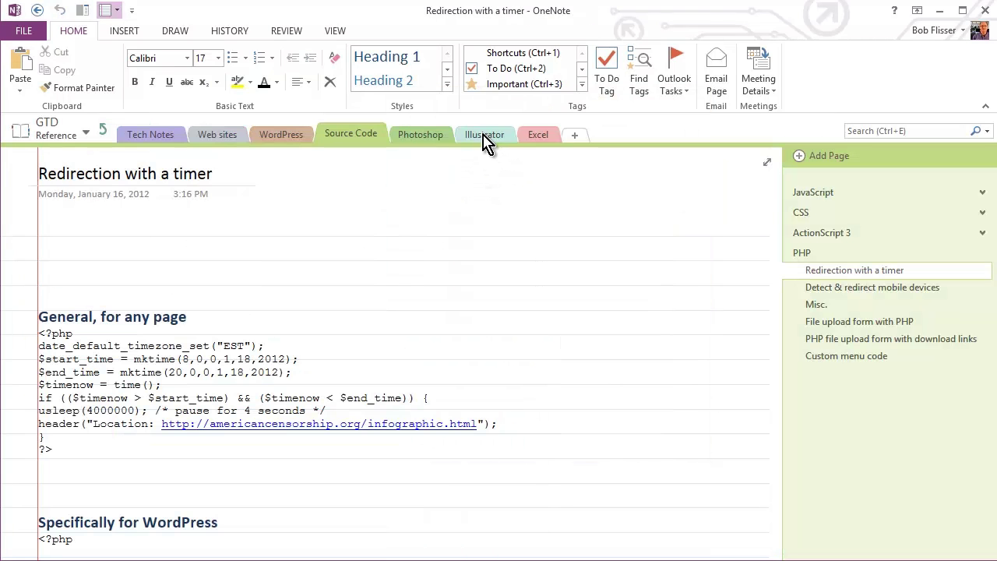
click(162, 139)
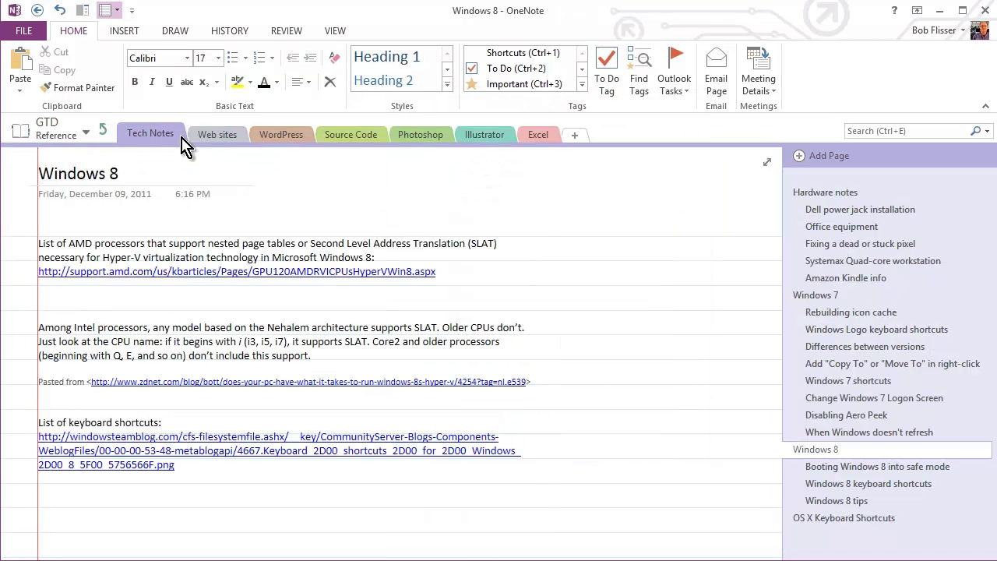
click(866, 519)
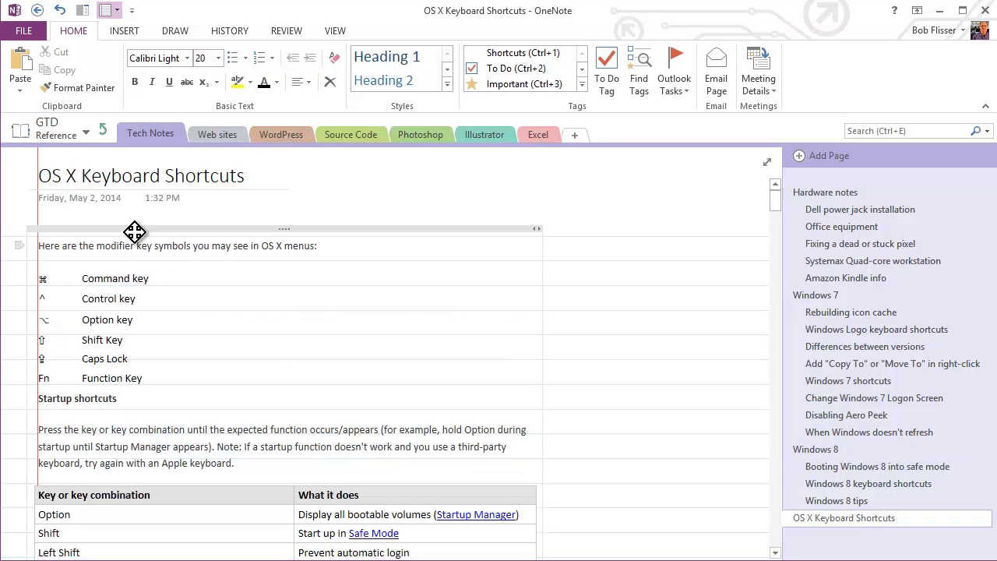
click(105, 139)
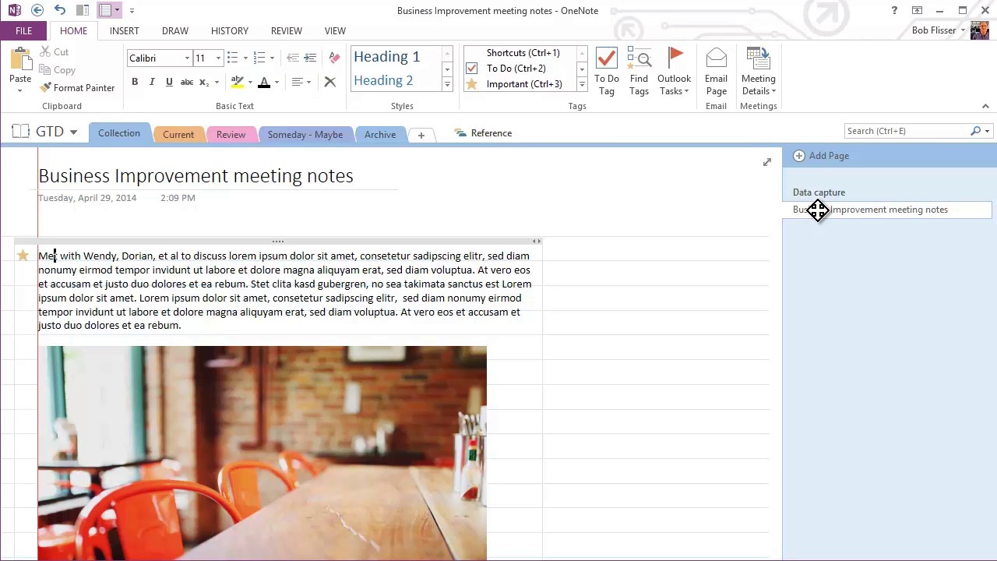
Step: Move the Business Improvement meeting notes page from Collection to the Current section and open it there
drag(817, 210, 187, 134)
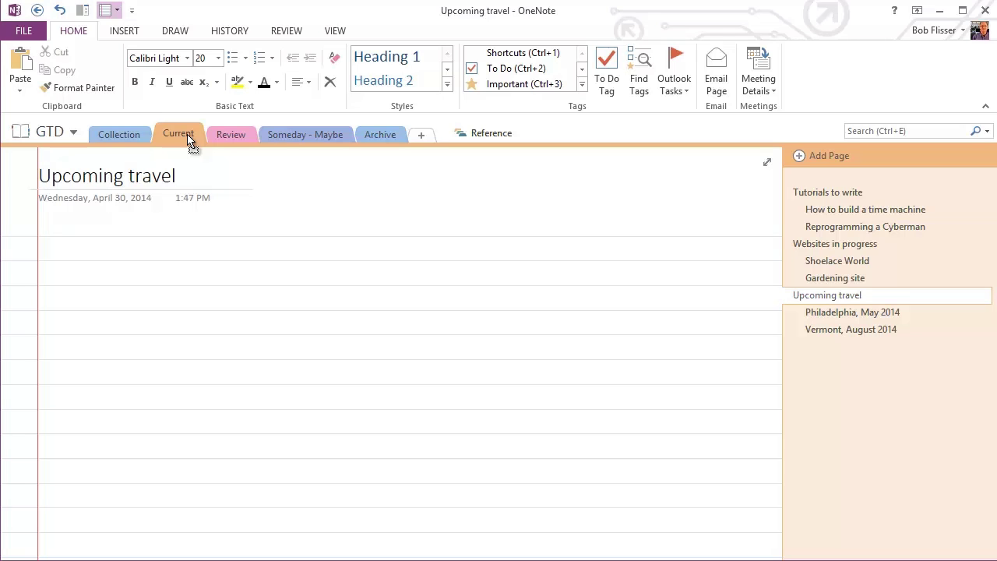
drag(188, 137, 187, 139)
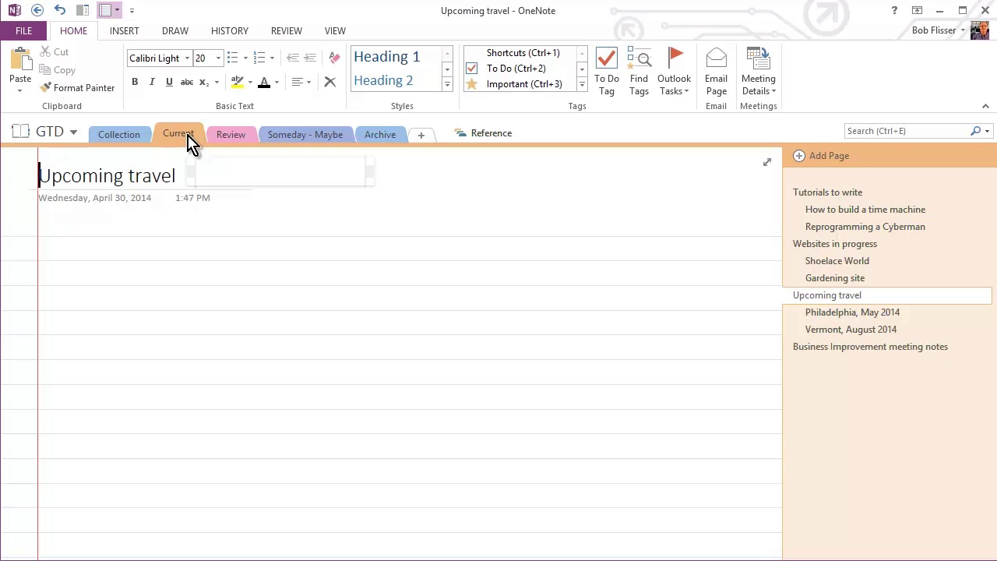
click(832, 350)
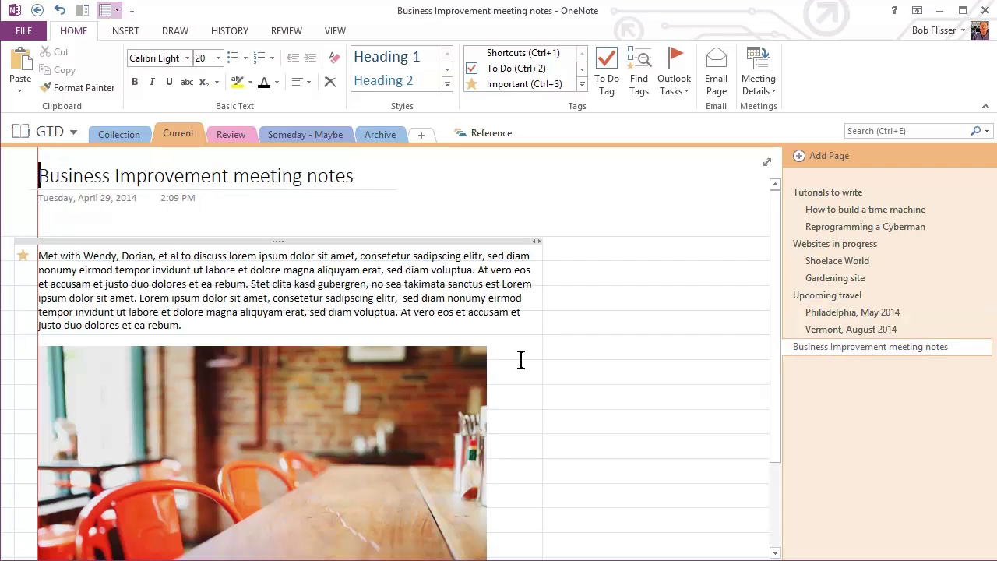